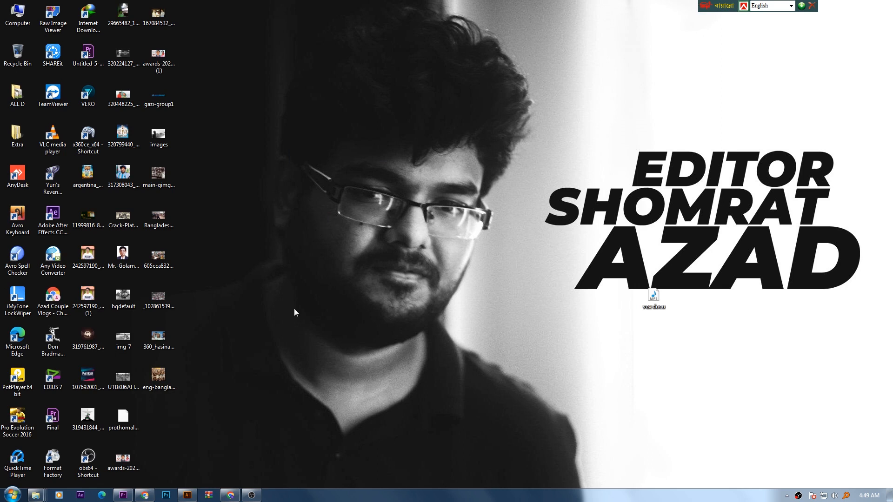
# Step: Switch to the tutorial project in Premiere Pro and play back the ending of the INTRO sequence
pyautogui.click(122, 495)
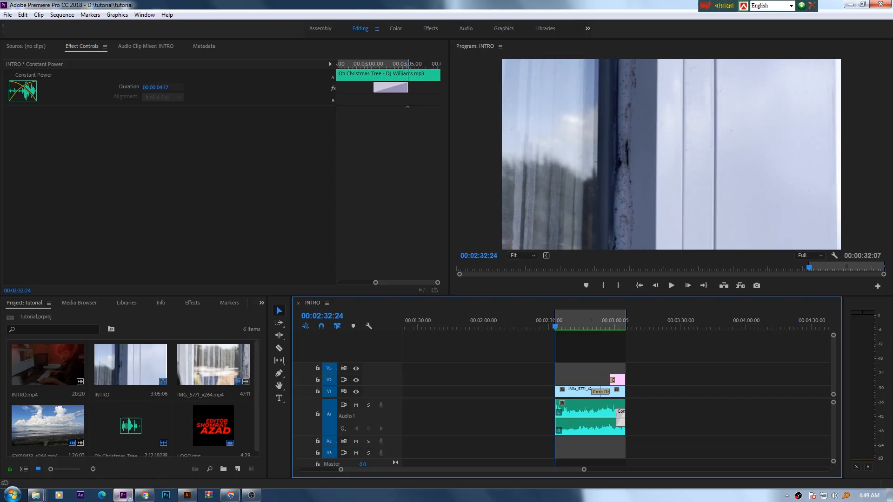
pyautogui.press('-')
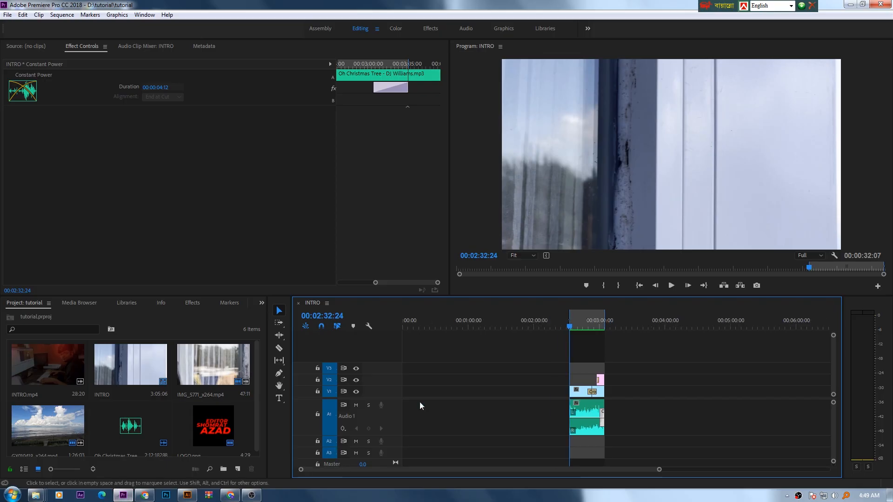
pyautogui.press('=')
pyautogui.press('=')
pyautogui.press('-')
pyautogui.press('-')
pyautogui.press('=')
pyautogui.moveTo(671, 324); pyautogui.dragTo(675, 324)
pyautogui.press('space')
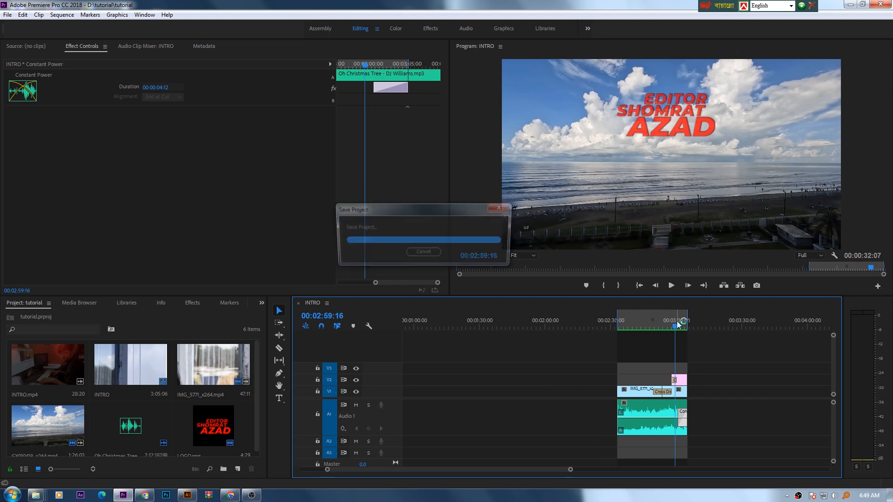
# Step: Save the project and play a short stretch of the INTRO sequence from 00:02:46:12
pyautogui.click(655, 324)
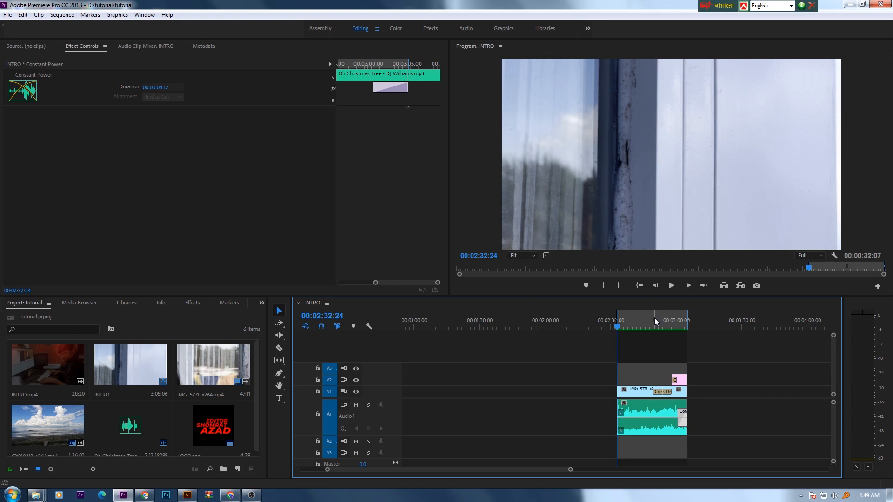
pyautogui.hotkey('ctrl', 's')
pyautogui.click(646, 326)
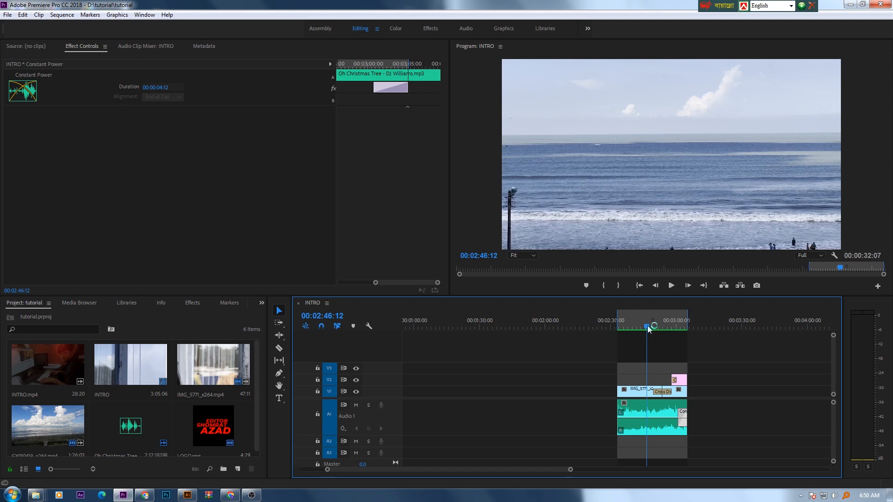
pyautogui.press('space')
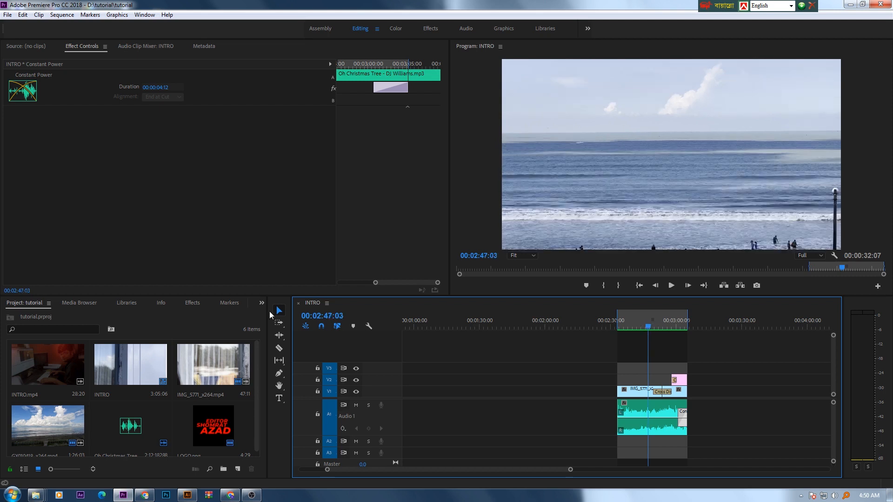
# Step: Search the effects library for "looks"
pyautogui.click(193, 303)
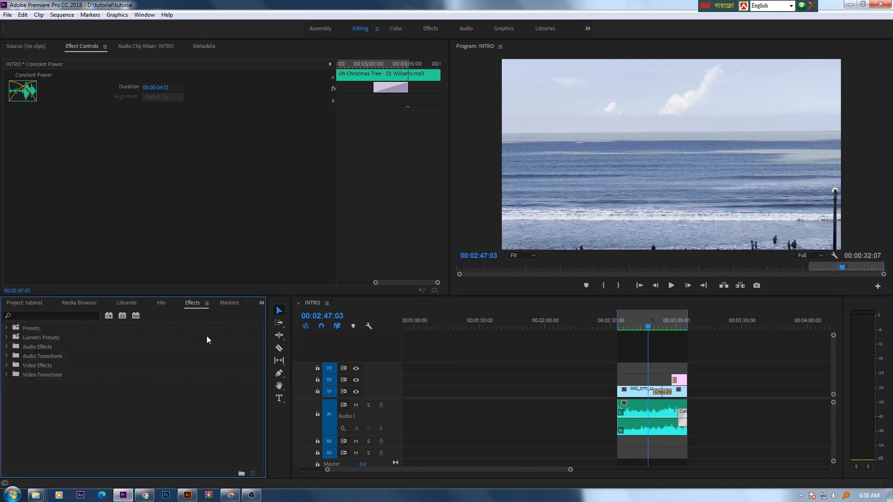
pyautogui.click(29, 316)
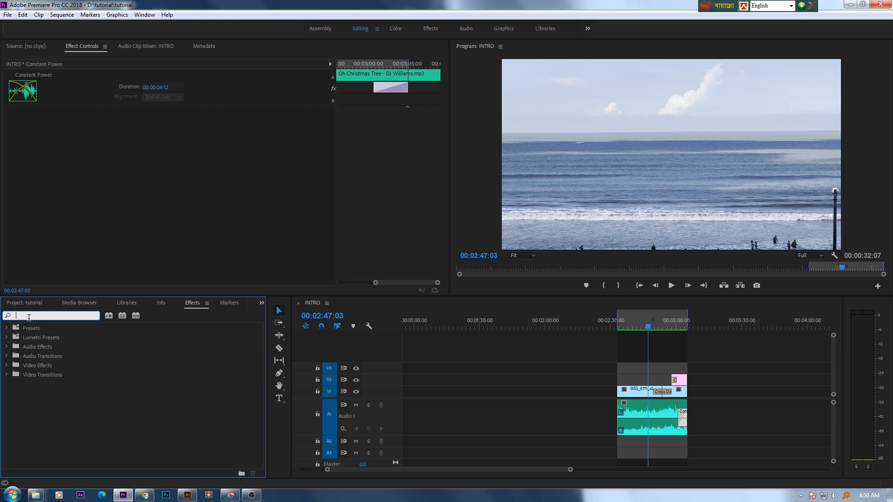
pyautogui.click(196, 304)
pyautogui.click(53, 316)
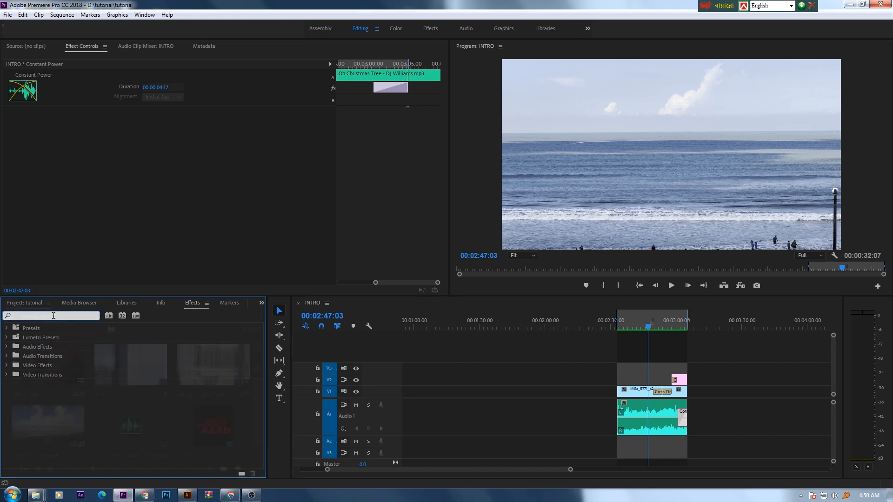
pyautogui.hotkey('ctrl', 's')
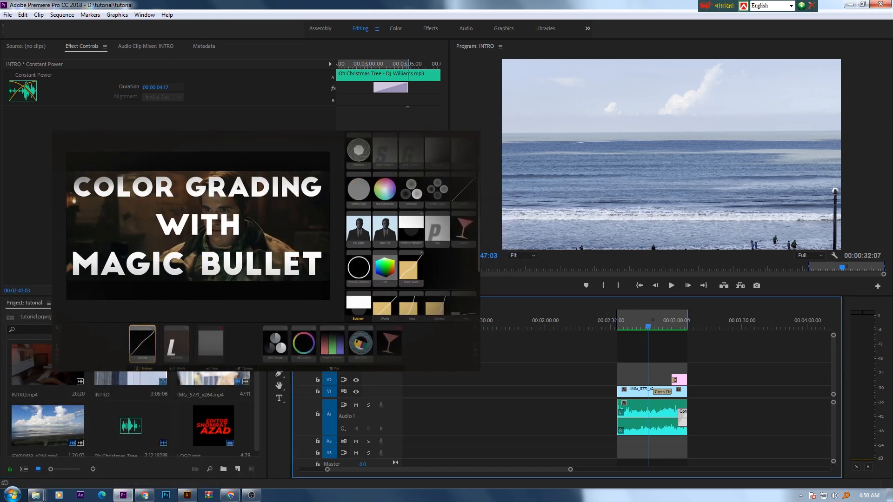
pyautogui.click(195, 303)
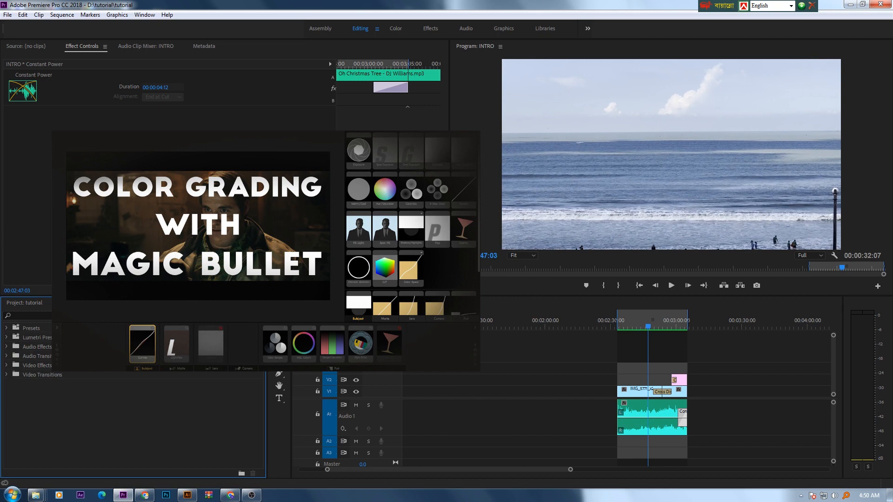
pyautogui.click(29, 317)
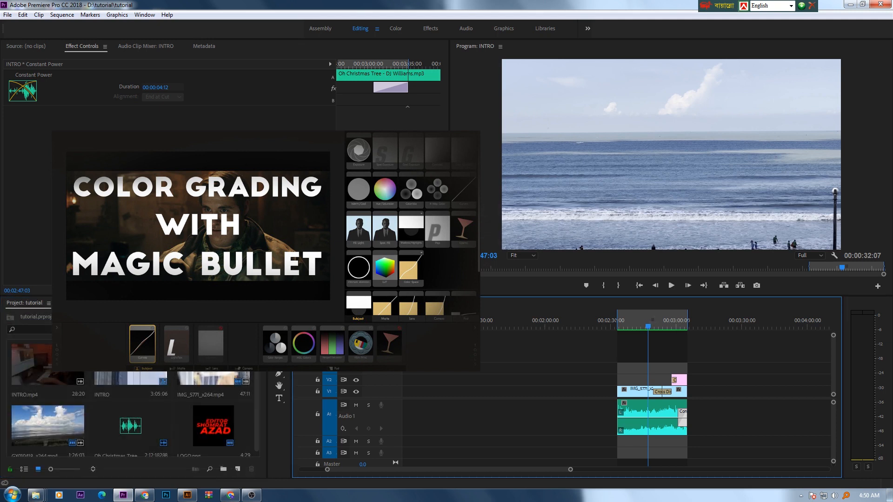
pyautogui.click(195, 303)
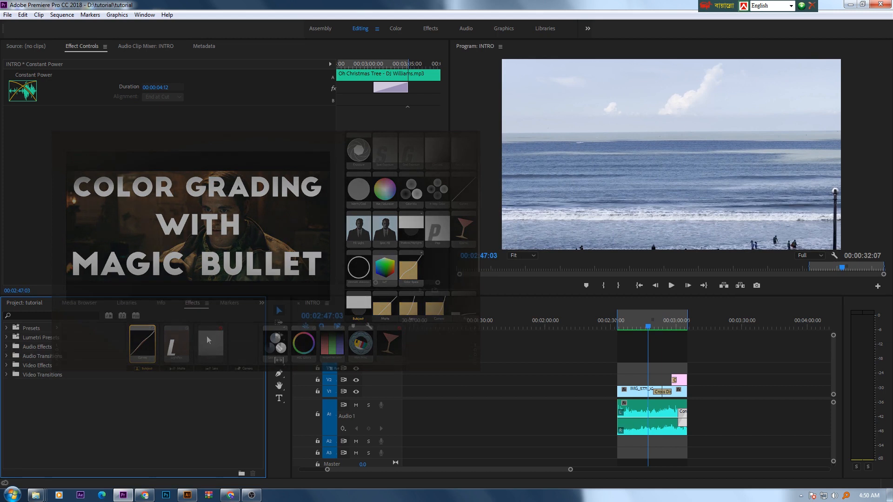
pyautogui.click(28, 318)
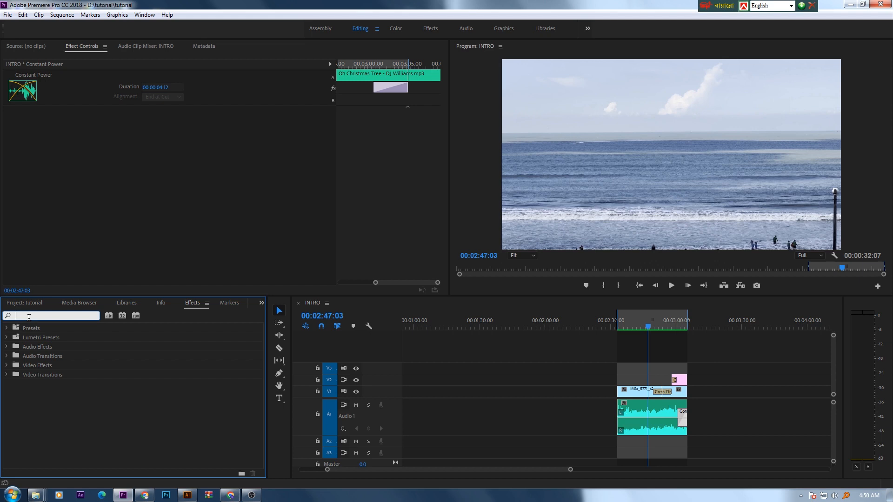
pyautogui.click(198, 303)
pyautogui.click(53, 316)
pyautogui.write('looks')
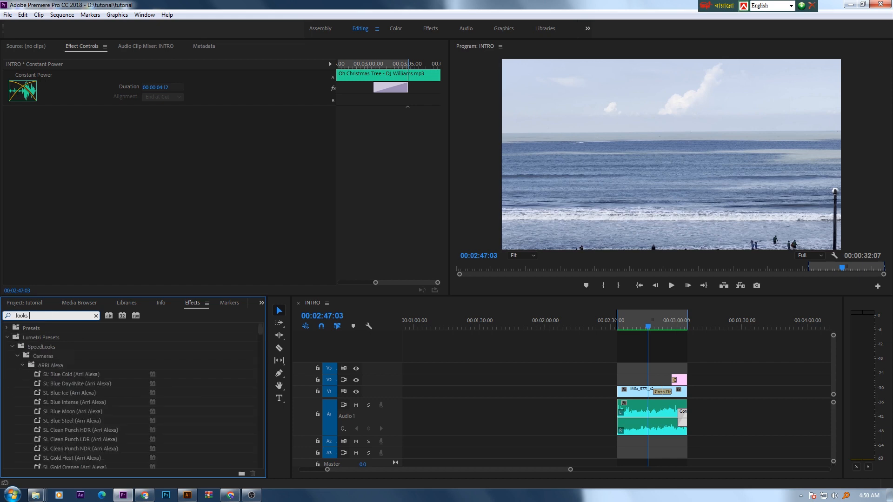
# Step: Apply the Magic Bullet Looks effect to the IMG_5771_x264.mp4 clip on V1 and open its look editor
pyautogui.click(7, 338)
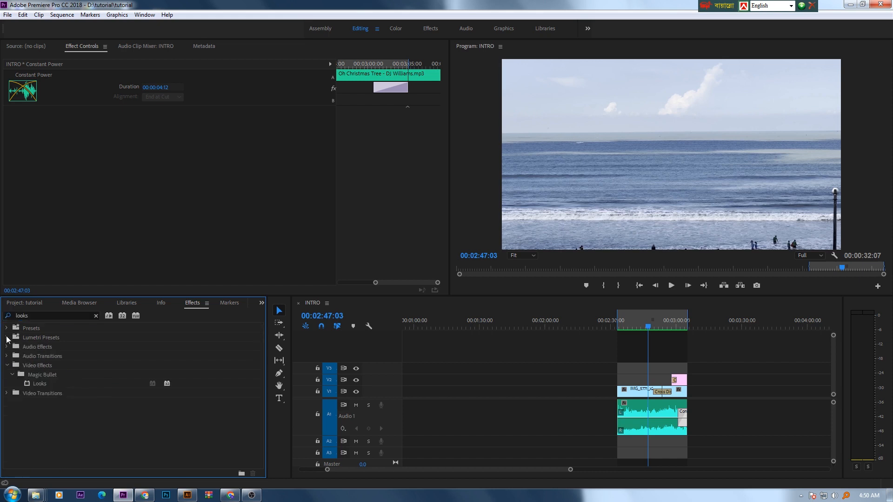
pyautogui.moveTo(41, 384); pyautogui.dragTo(640, 391)
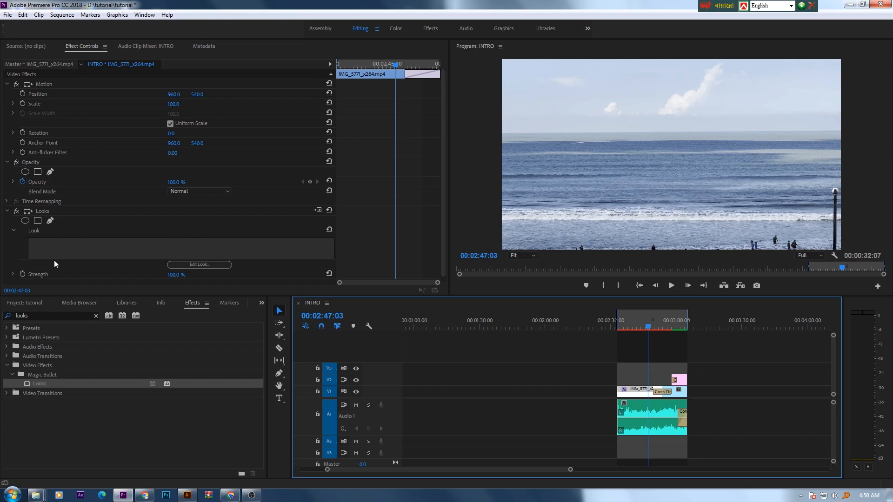
pyautogui.click(186, 264)
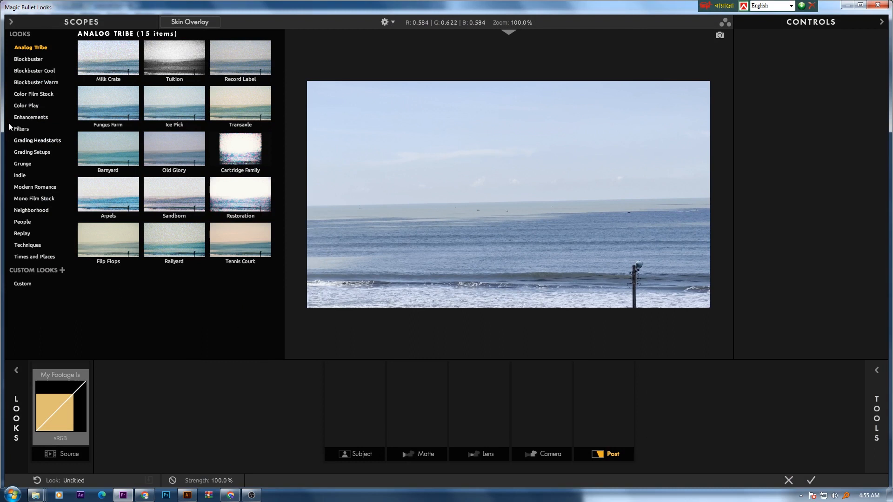
# Step: Preview the Blockbuster looks on the footage, including Maxine, Classic Tension and Thames
pyautogui.click(27, 60)
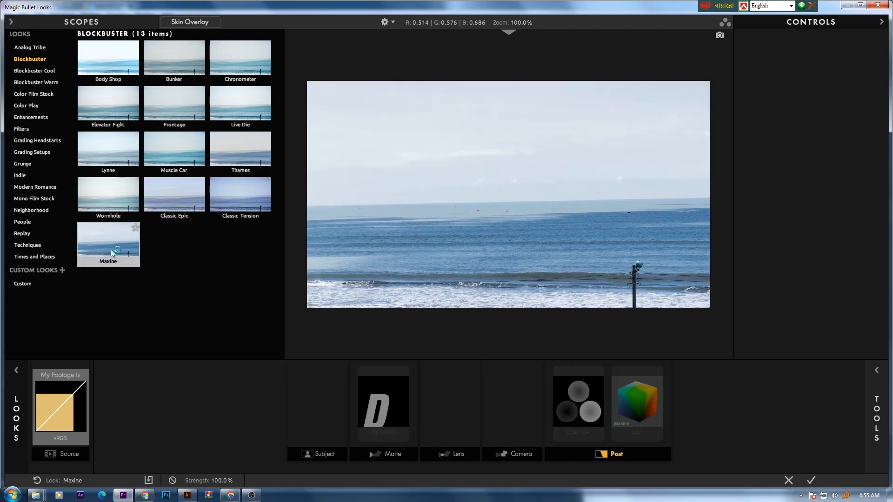
pyautogui.click(114, 216)
pyautogui.click(217, 210)
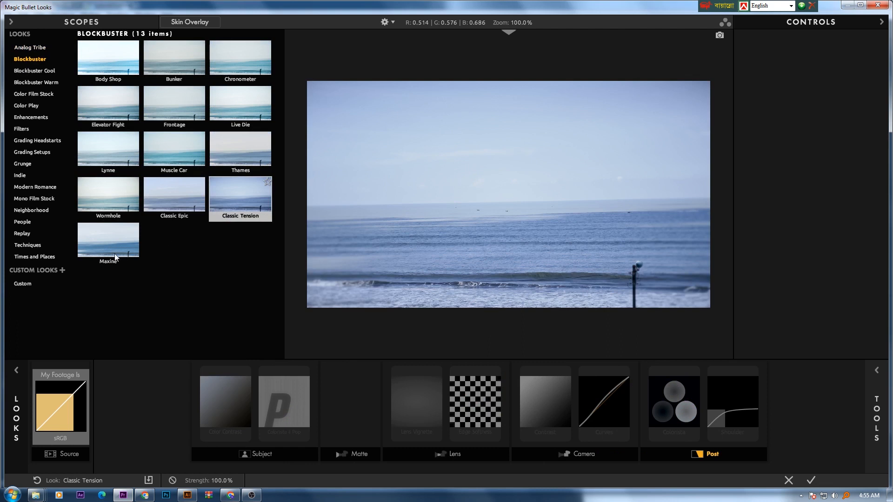
pyautogui.click(123, 254)
pyautogui.click(235, 195)
pyautogui.click(239, 149)
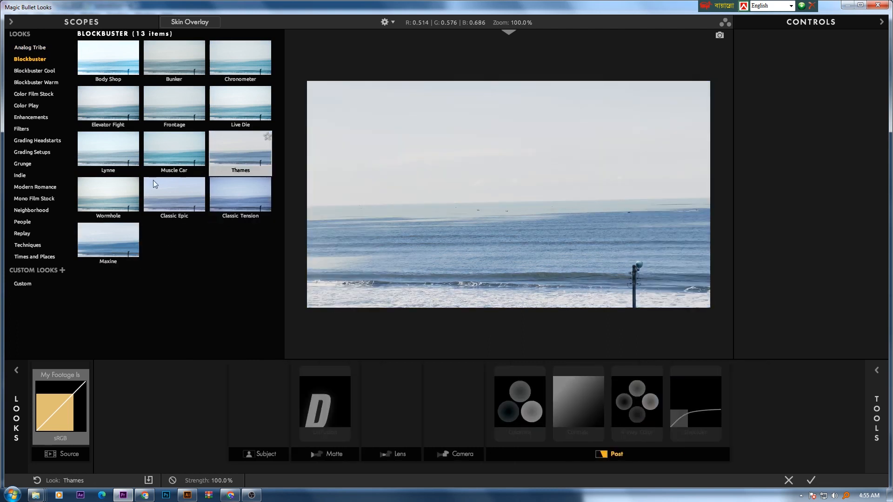
# Step: Apply the LOL look from the Enhancements category to the clip and scrub through the graded footage
pyautogui.click(27, 71)
pyautogui.click(26, 82)
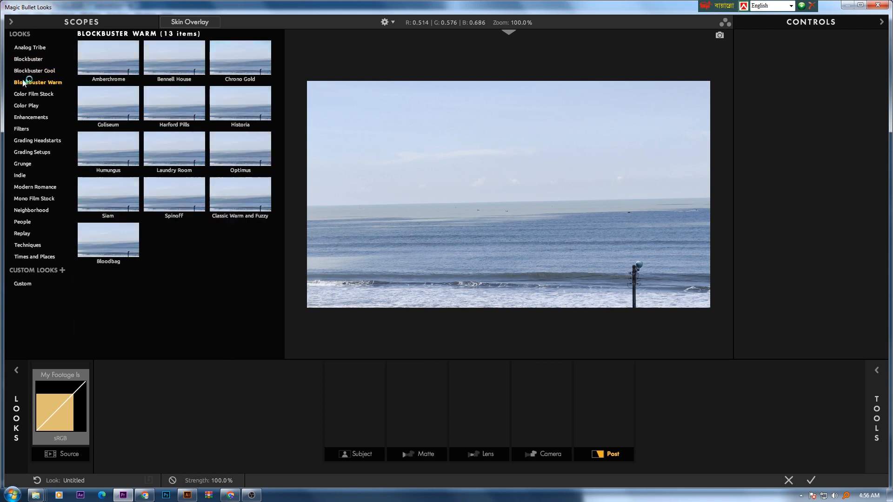
pyautogui.click(26, 94)
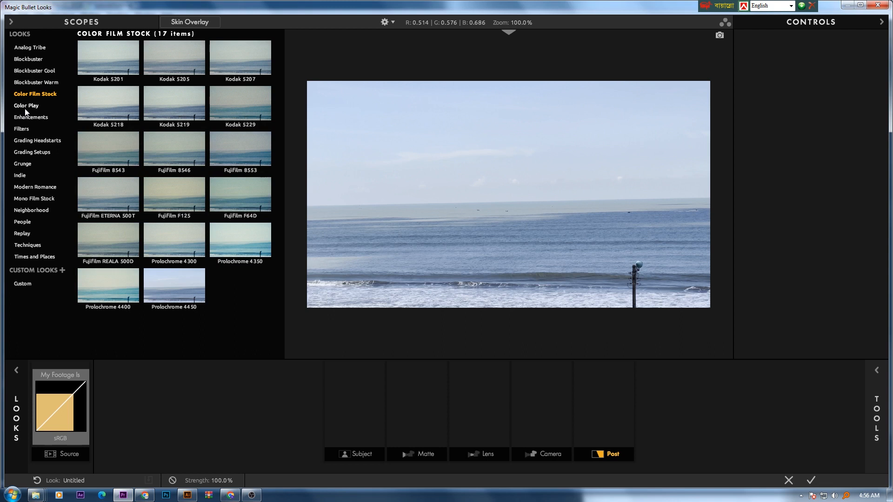
pyautogui.click(31, 117)
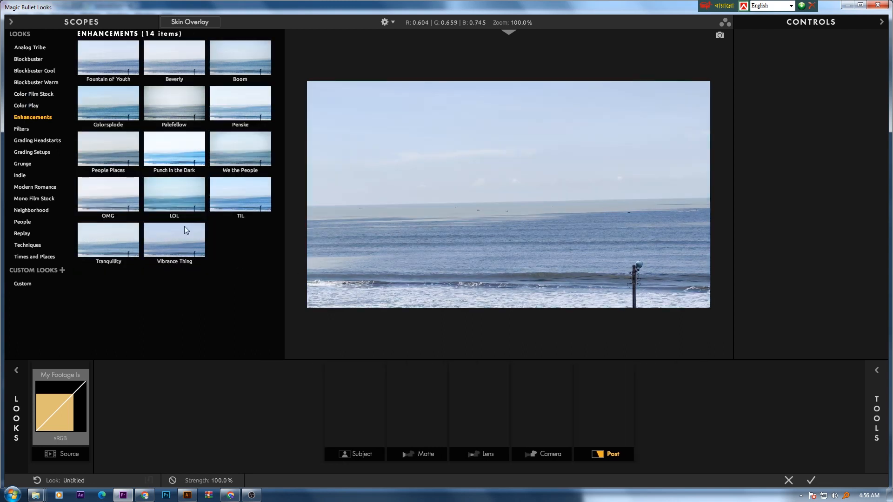
pyautogui.click(164, 197)
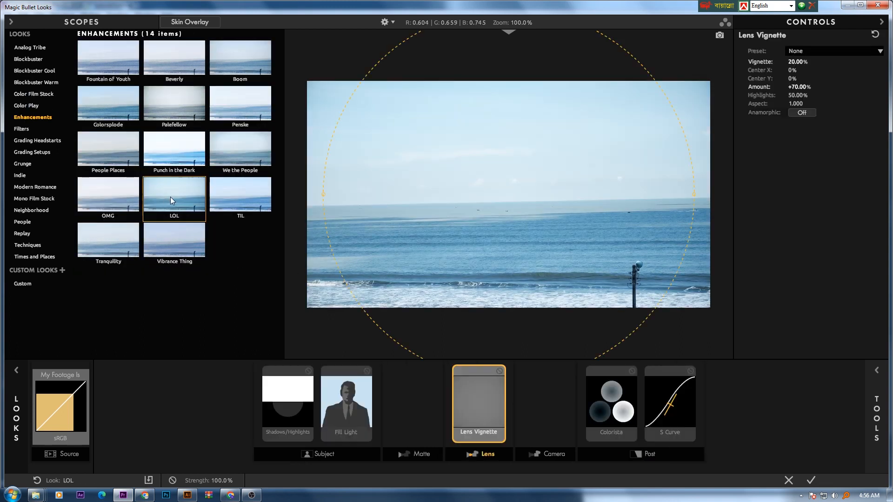
pyautogui.click(811, 480)
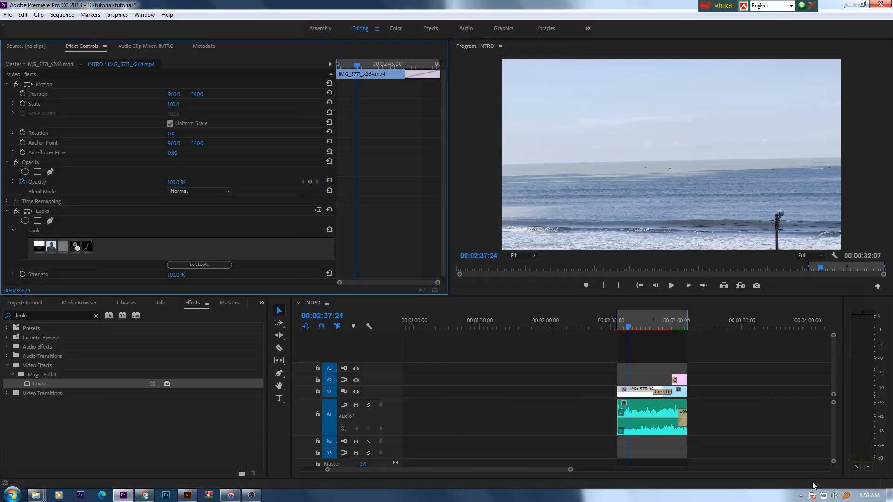
pyautogui.click(622, 323)
pyautogui.moveTo(624, 322); pyautogui.dragTo(641, 323)
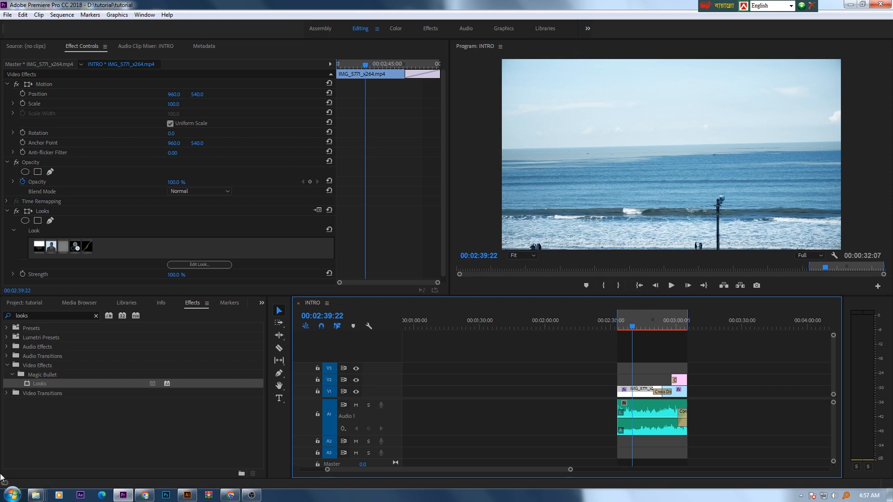
# Step: Place the FREE Light leak stock footage from the Downloads Video folder on V3 after the existing clips, without its audio
pyautogui.moveTo(43, 497)
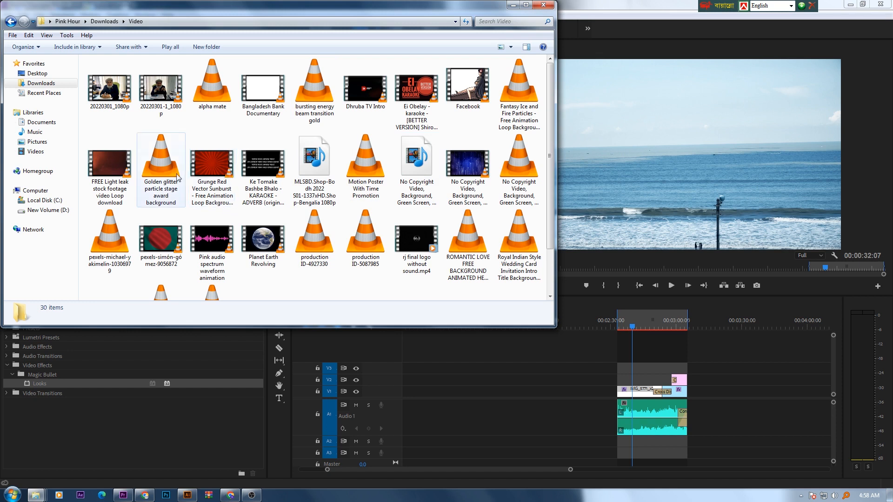
pyautogui.click(116, 181)
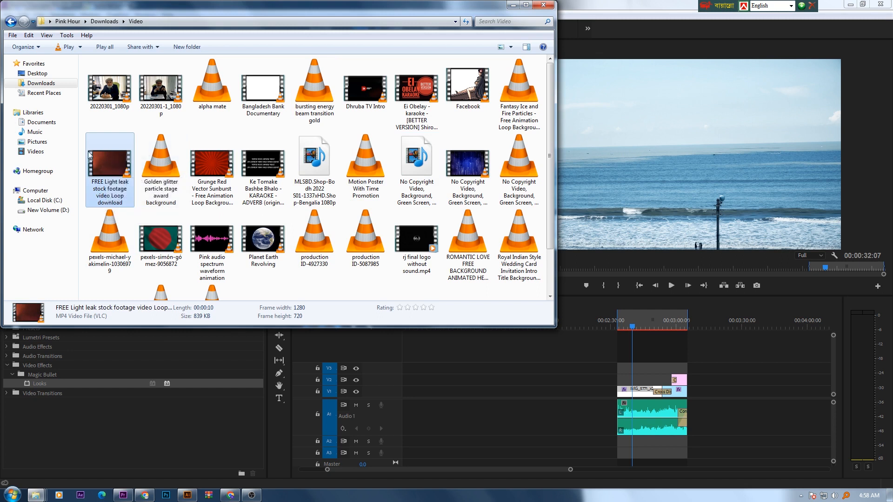
pyautogui.moveTo(106, 173); pyautogui.dragTo(716, 367)
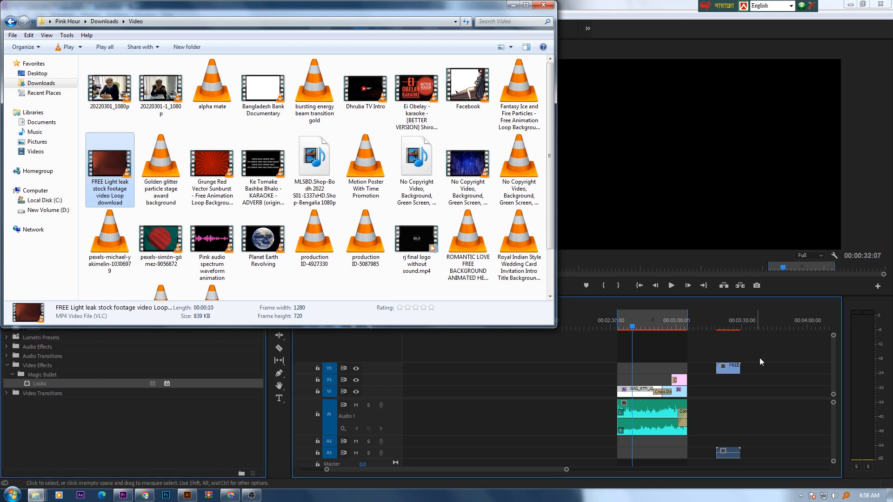
pyautogui.click(724, 324)
# Step: Scale the light leak clip to the frame size and move it above the start of the beach footage on V3
pyautogui.rightClick(734, 367)
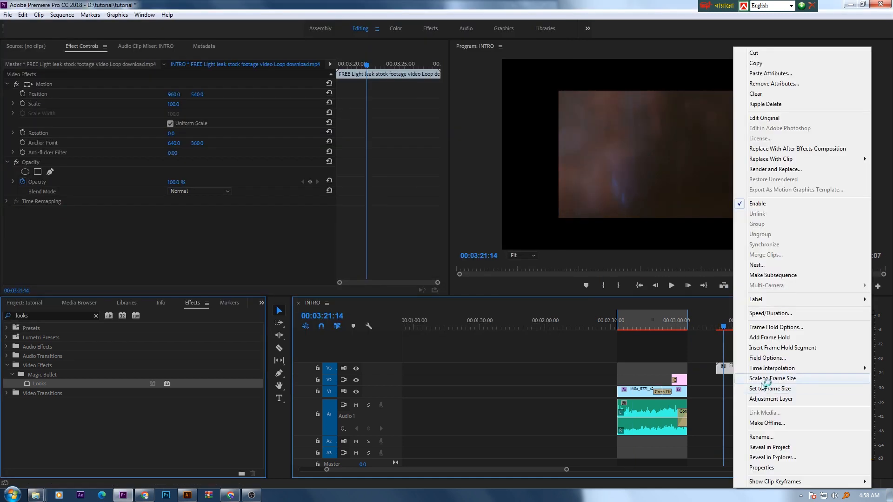
pyautogui.click(764, 379)
pyautogui.click(745, 446)
pyautogui.moveTo(734, 371); pyautogui.dragTo(635, 370)
# Step: Disable the light leak clip on V3 with the playhead at 00:02:37:19
pyautogui.click(628, 327)
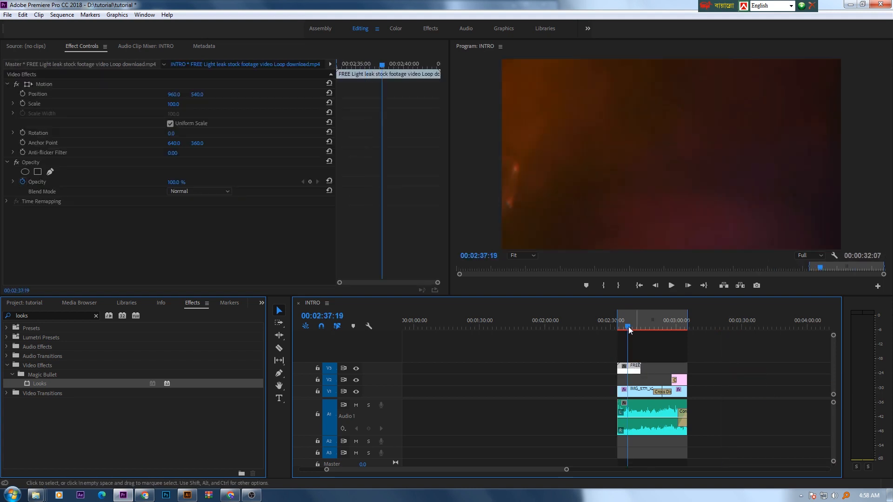
pyautogui.click(656, 339)
pyautogui.rightClick(624, 366)
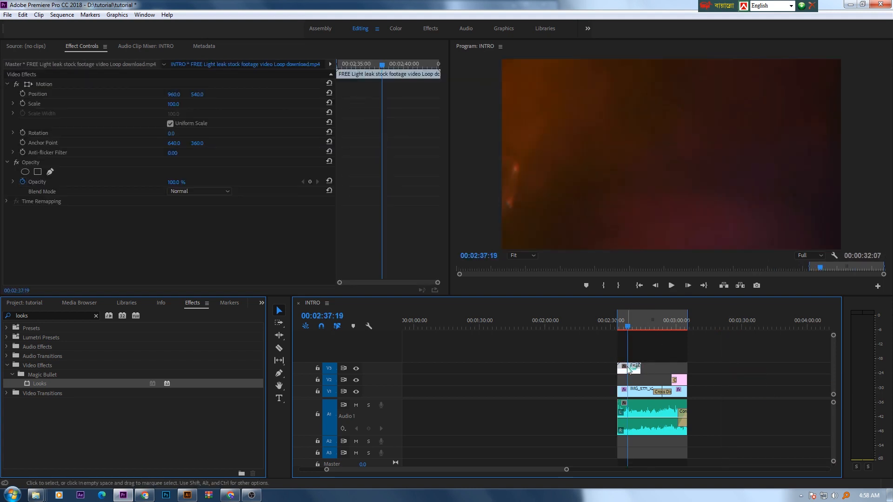
pyautogui.click(656, 361)
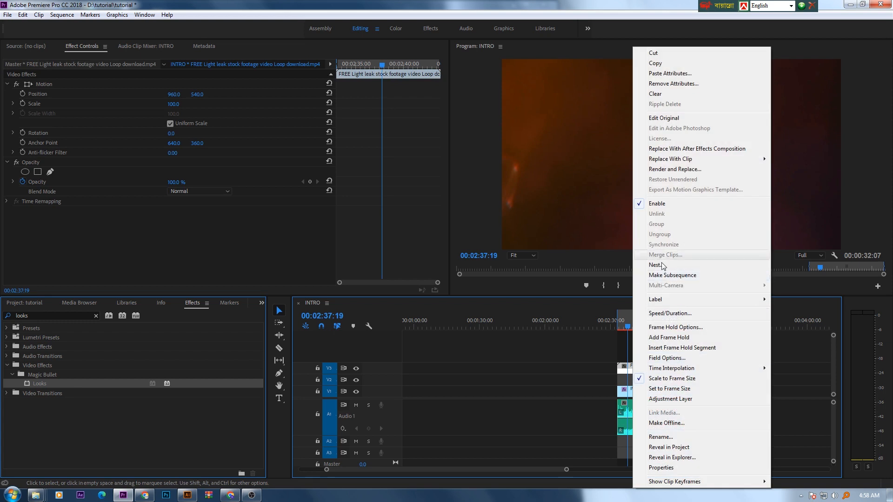
pyautogui.click(656, 204)
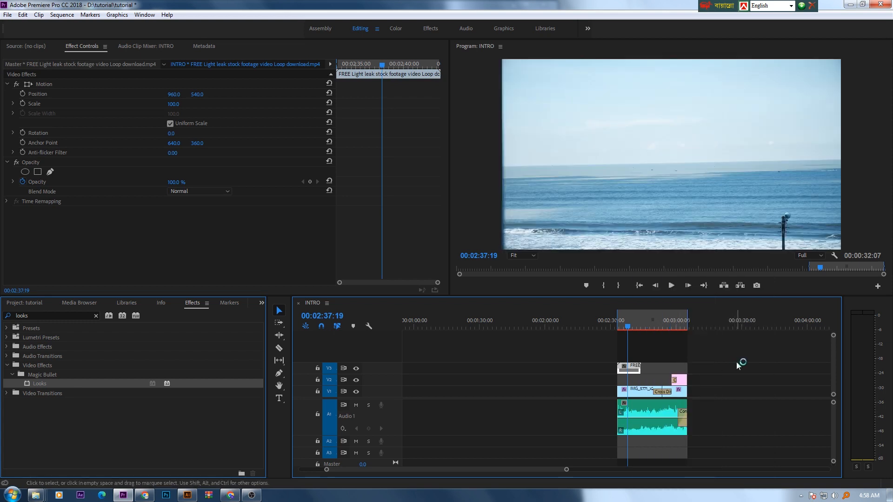
# Step: Re-enable the light leak clip on V3 with the playhead at 00:02:40:13
pyautogui.click(738, 362)
pyautogui.click(633, 322)
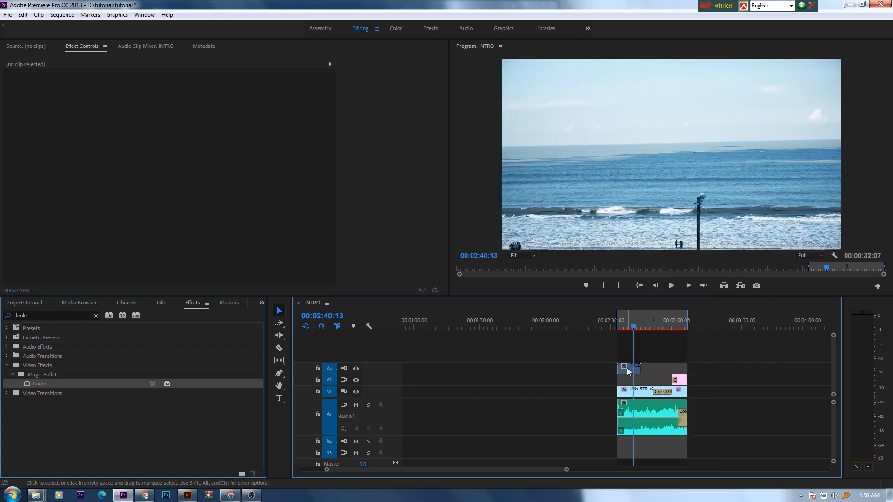
pyautogui.rightClick(627, 367)
pyautogui.click(659, 367)
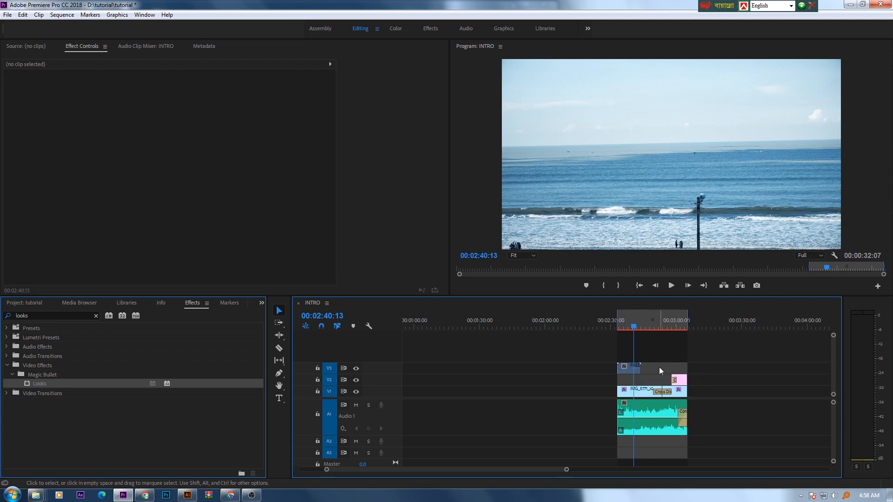
pyautogui.rightClick(634, 372)
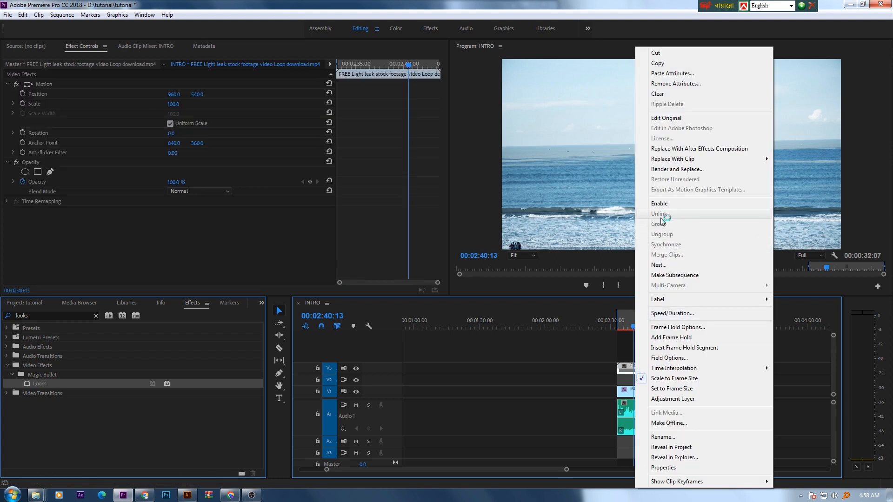
pyautogui.click(657, 204)
pyautogui.click(638, 375)
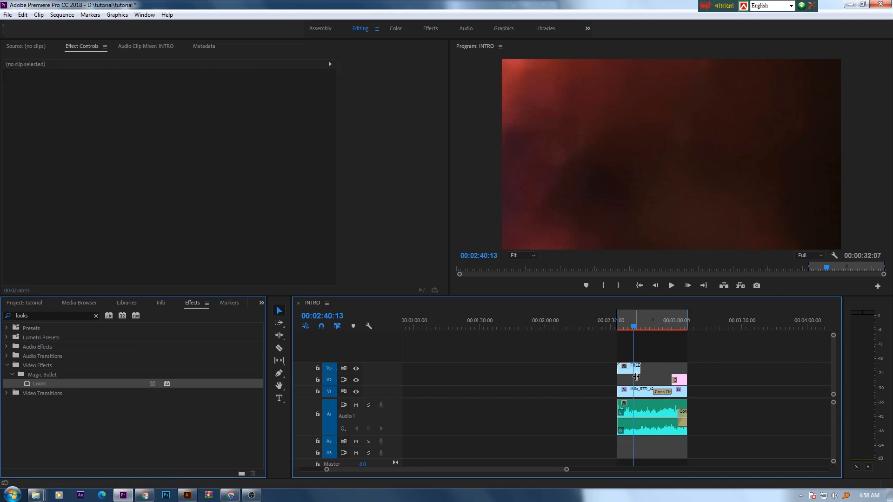
# Step: Set the light leak clip's blend mode to Screen and scrub through the overlaid footage to 00:02:39:16
pyautogui.click(633, 371)
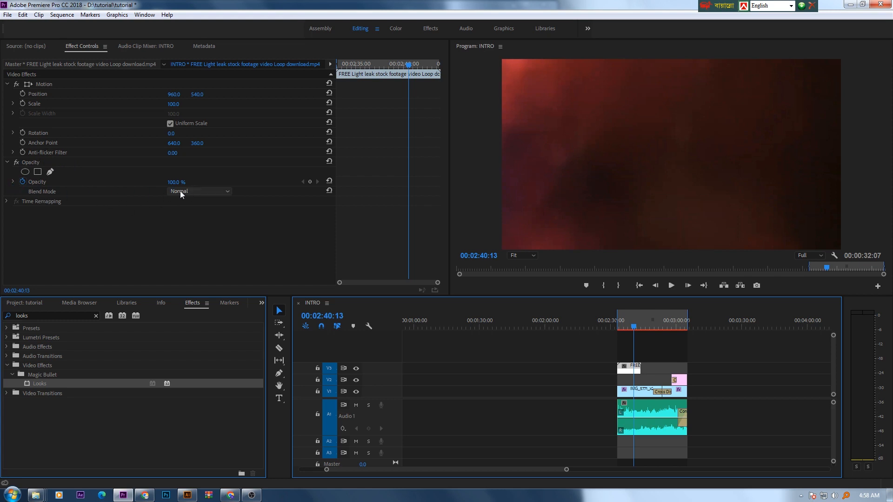
pyautogui.click(195, 192)
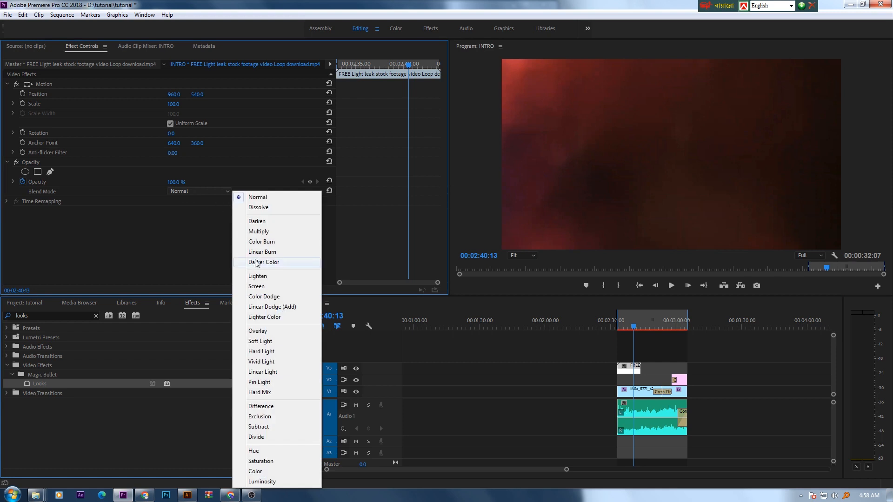
pyautogui.click(274, 286)
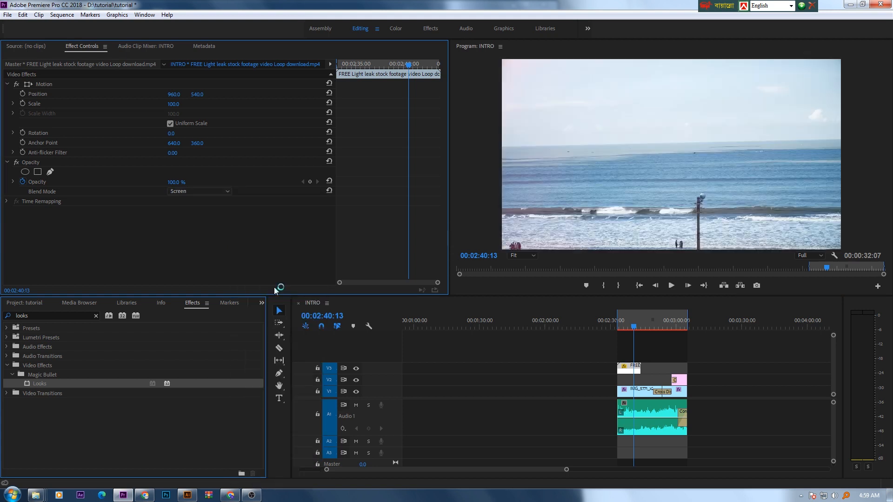
pyautogui.click(625, 324)
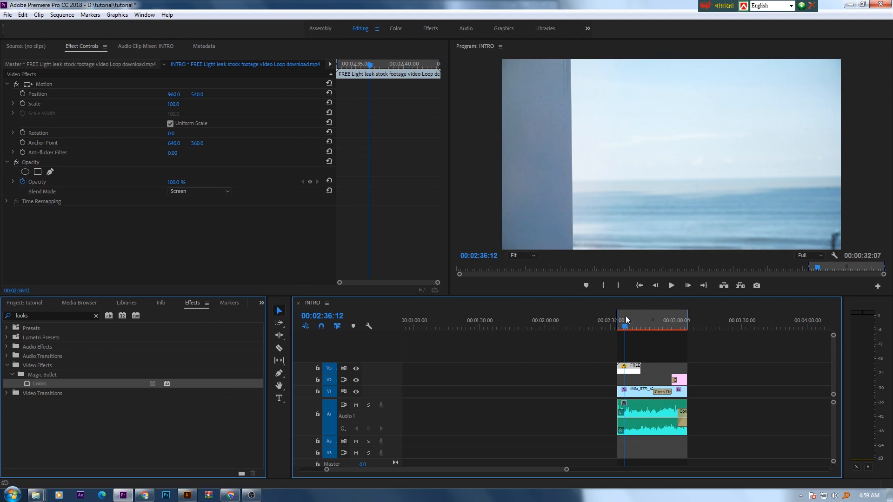
pyautogui.press('=')
pyautogui.press('=')
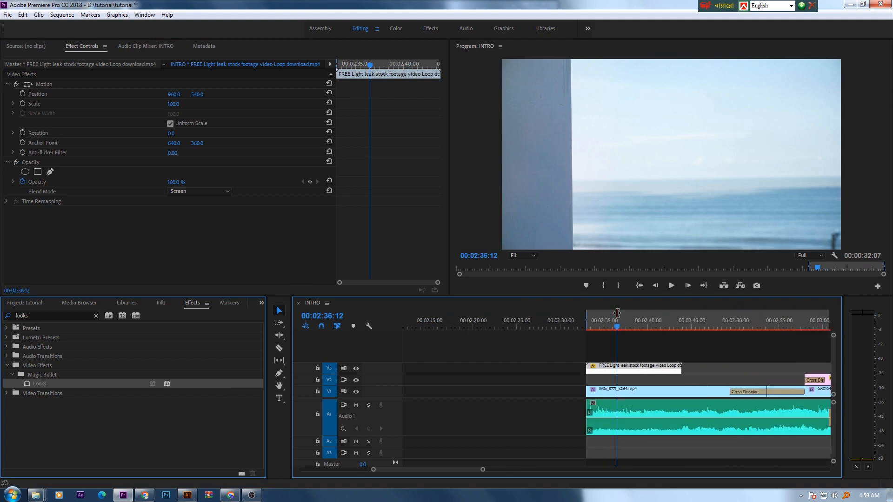
pyautogui.moveTo(617, 320); pyautogui.dragTo(644, 325)
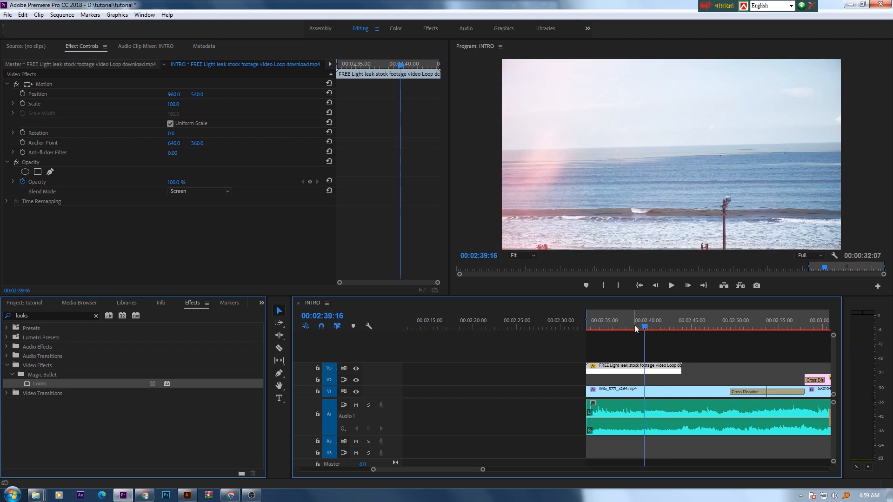
pyautogui.scroll(-2, 636, 328)
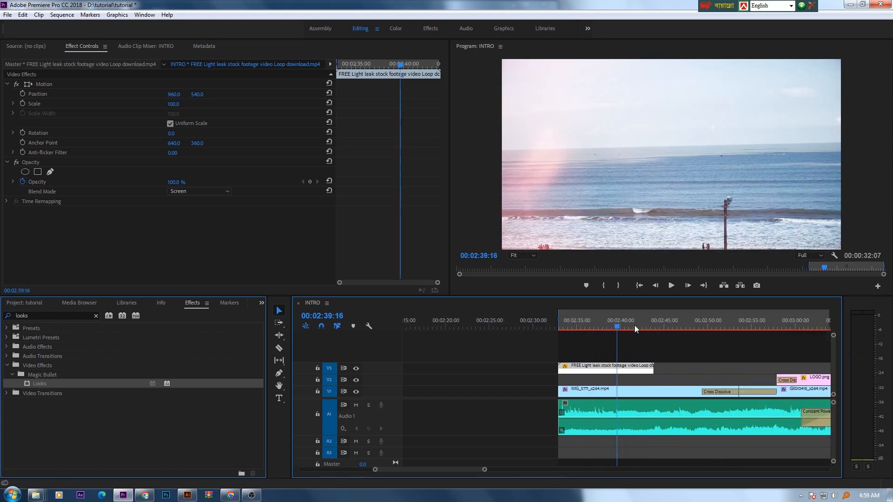
# Step: Darken the shadows and slightly darken the midtones in the Colorista tool of IMG_5771_x264.mp4's look, and scrub through the result
pyautogui.click(641, 377)
pyautogui.click(660, 393)
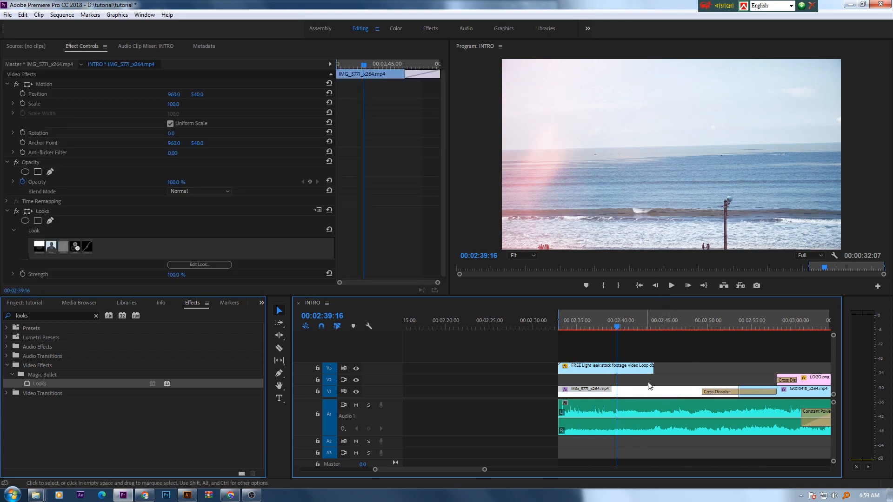
pyautogui.click(209, 266)
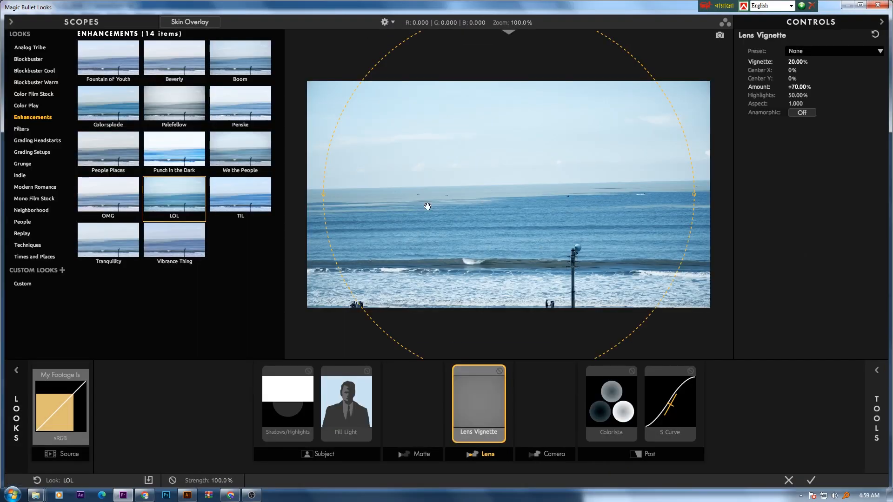
pyautogui.click(634, 434)
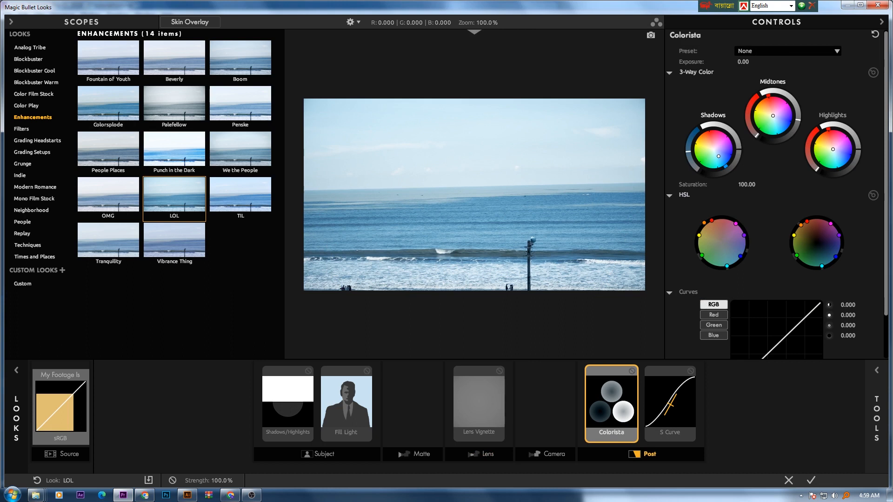
pyautogui.moveTo(736, 161); pyautogui.dragTo(688, 155)
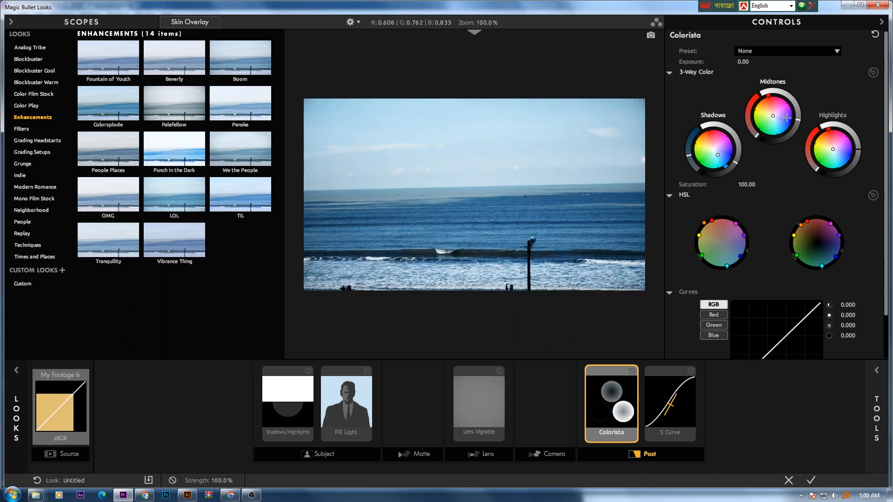
pyautogui.moveTo(798, 119); pyautogui.dragTo(797, 124)
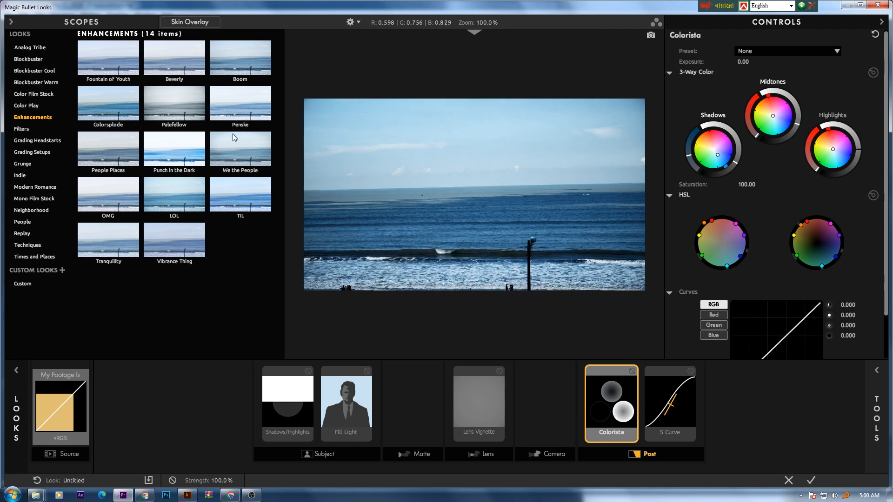
pyautogui.click(811, 480)
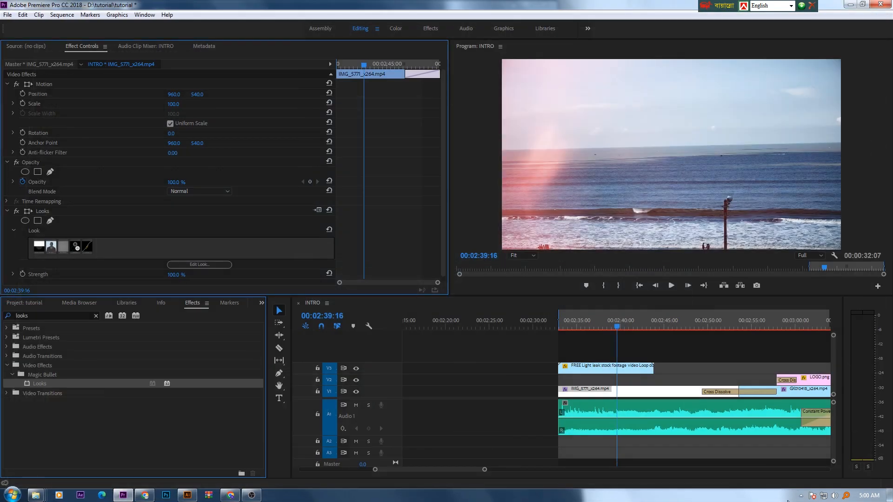
pyautogui.click(594, 323)
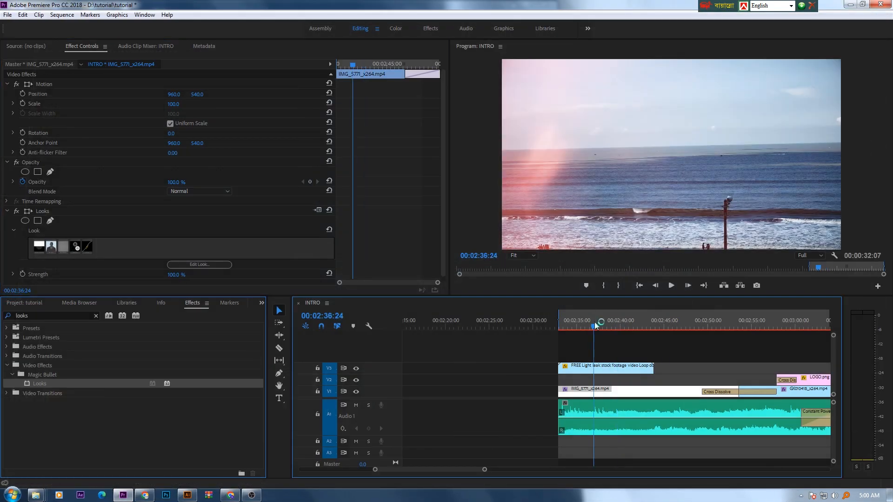
pyautogui.moveTo(593, 326); pyautogui.dragTo(606, 327)
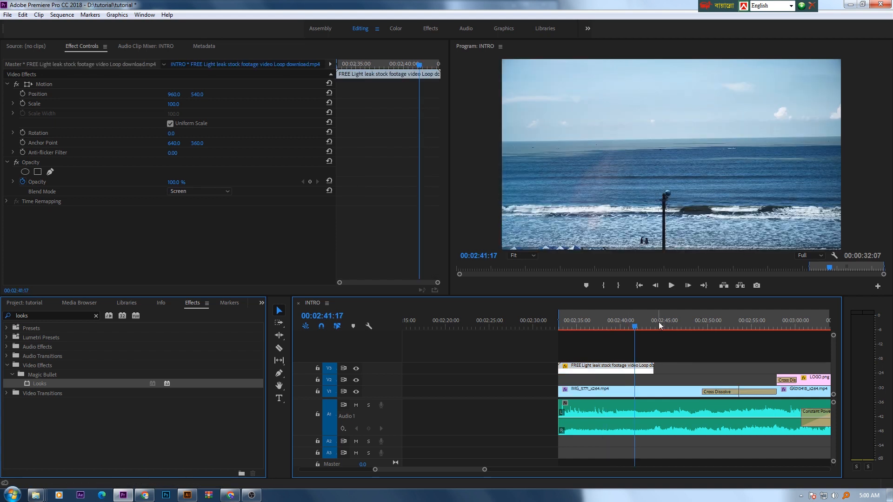
# Step: Paste a copy of the light leak clip on V3 at 00:02:45:16, with V1 and V2 untargeted, and scrub through it
pyautogui.click(670, 325)
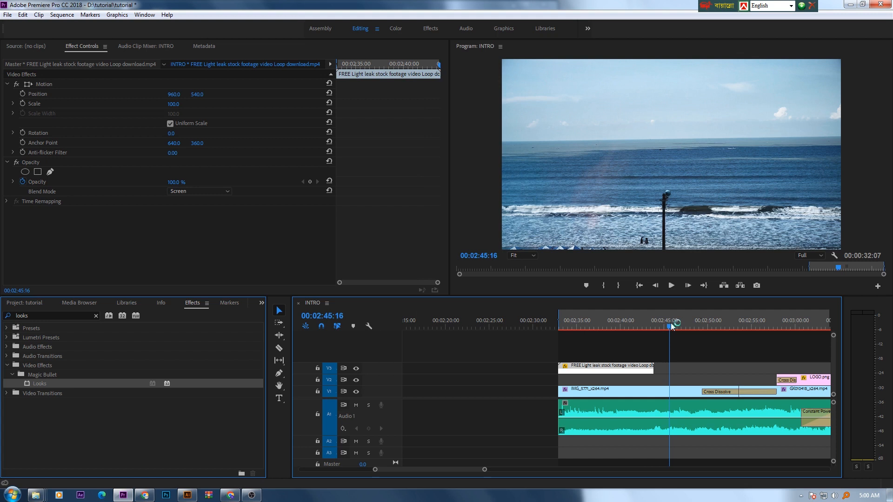
pyautogui.click(327, 381)
pyautogui.click(328, 392)
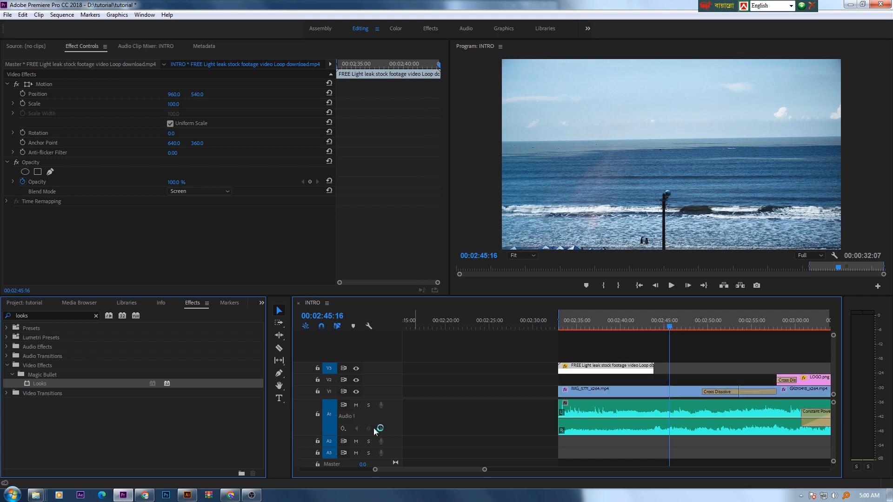
pyautogui.moveTo(688, 343); pyautogui.dragTo(623, 368)
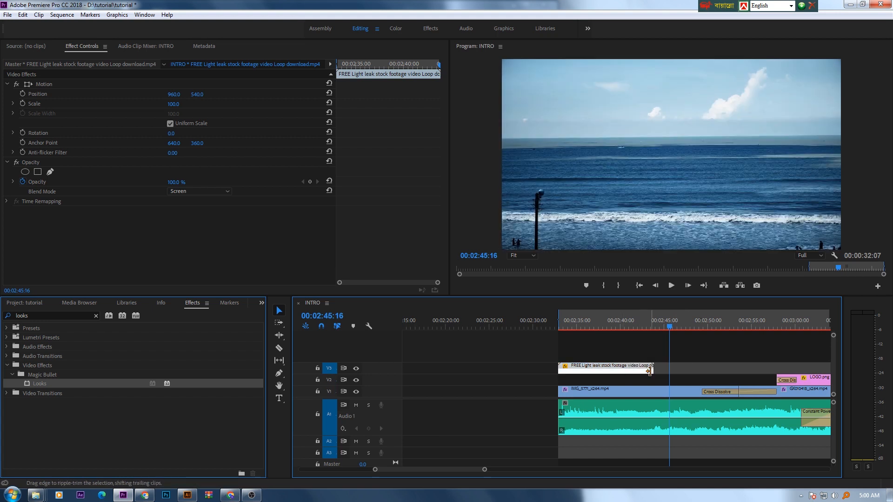
pyautogui.hotkey('ctrl', 'v')
pyautogui.click(663, 314)
pyautogui.moveTo(675, 326); pyautogui.dragTo(695, 326)
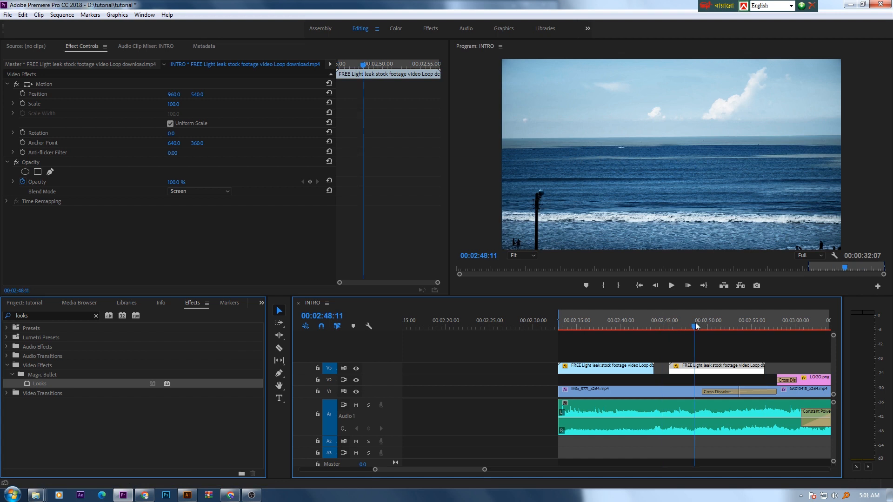
pyautogui.press('-')
pyautogui.click(663, 320)
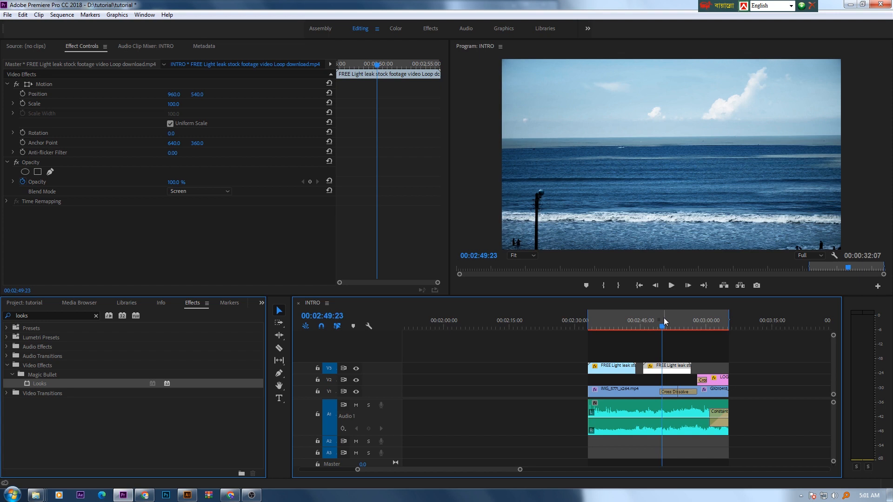
# Step: Paste only the Looks effect from IMG_5771_x264.mp4 onto GX010418_x264.mp4 on V1
pyautogui.click(708, 320)
pyautogui.click(614, 394)
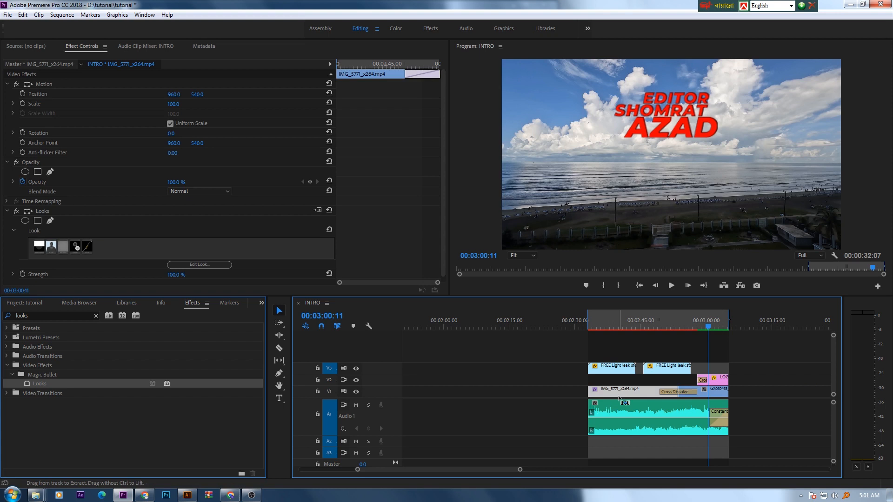
pyautogui.rightClick(712, 391)
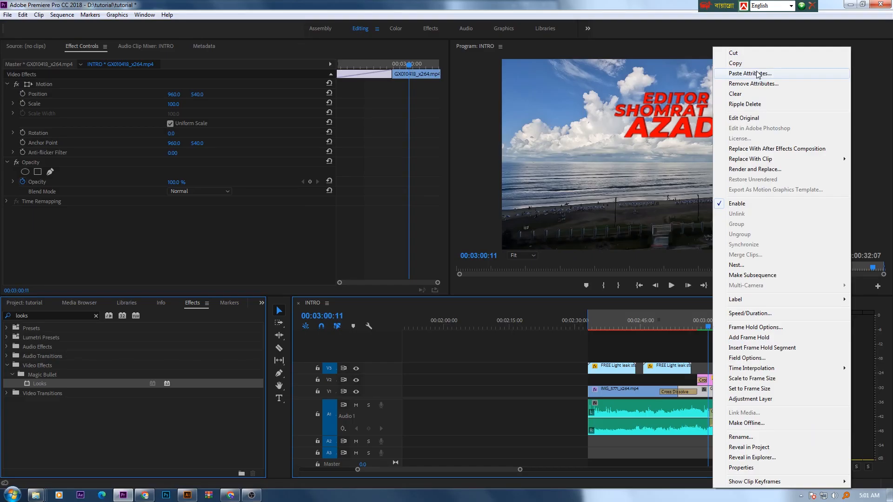
pyautogui.click(624, 136)
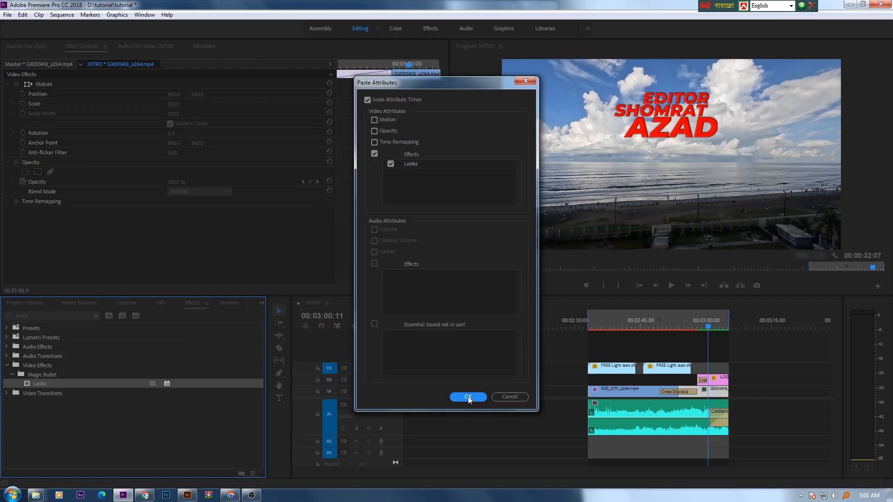
pyautogui.click(510, 448)
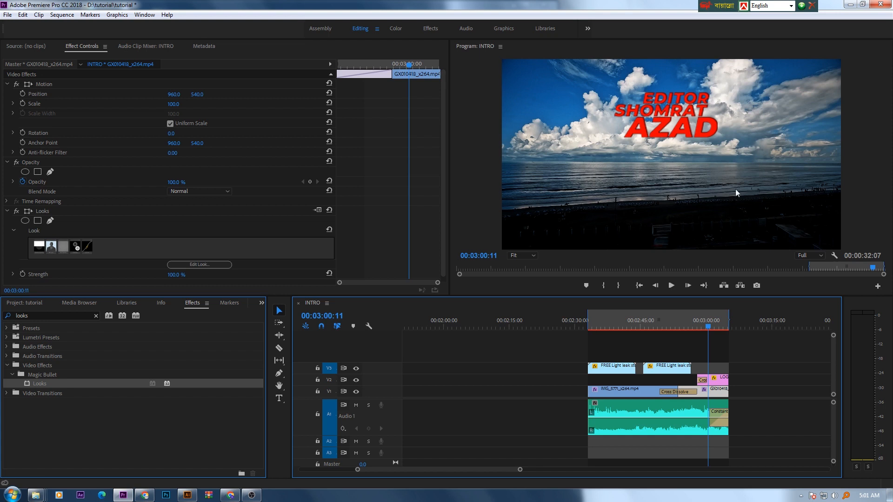
# Step: Brighten the shadows in the Colorista tool of GX010418_x264.mp4's look and apply the edited look
pyautogui.click(763, 356)
pyautogui.click(715, 391)
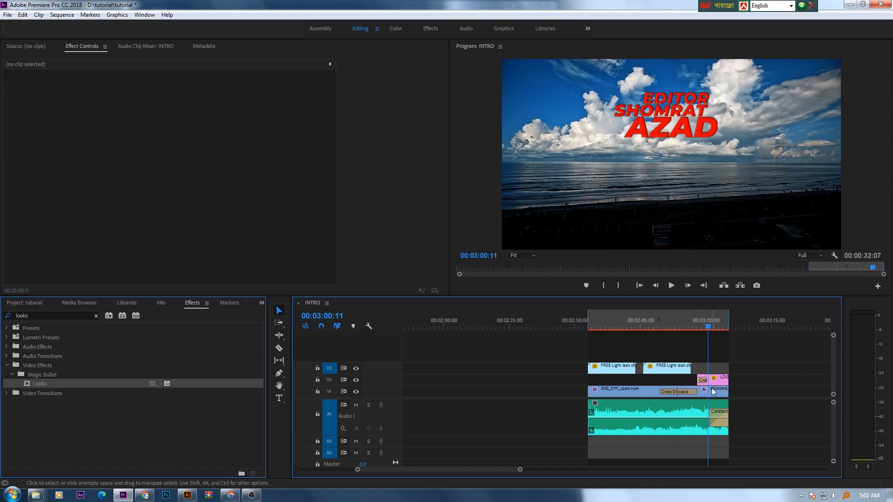
pyautogui.click(213, 264)
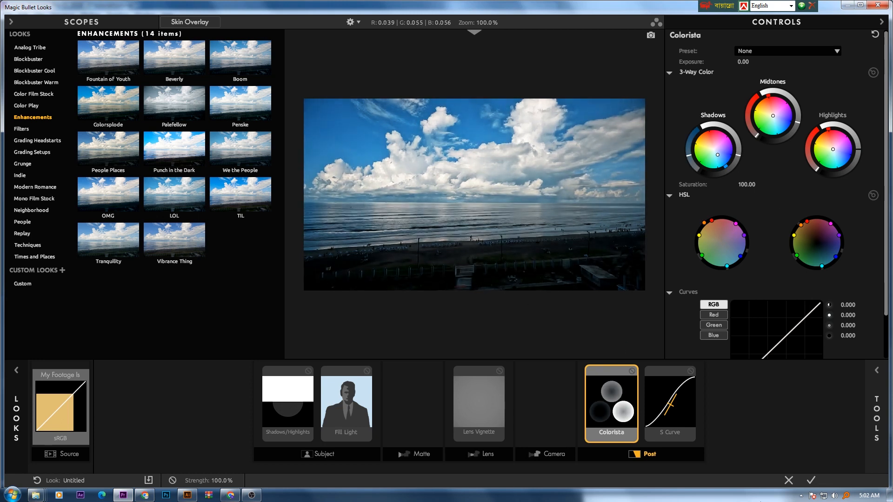
pyautogui.click(810, 480)
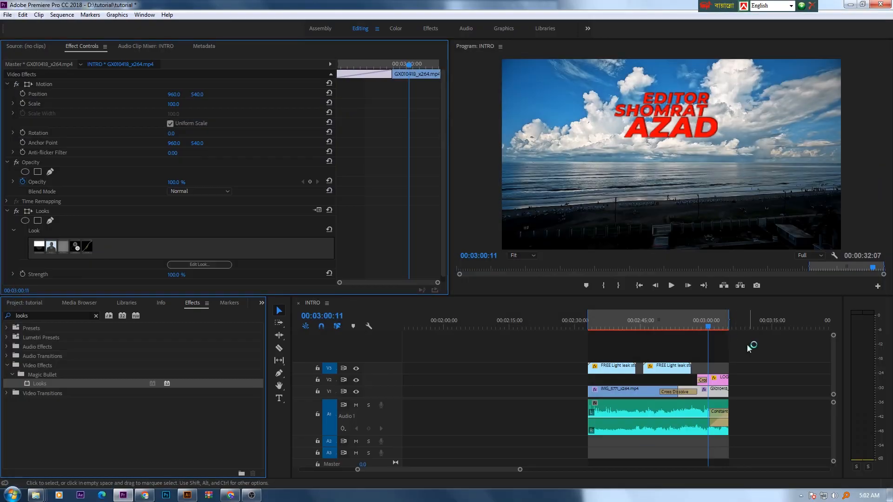
# Step: Place another copy of the light leak clip on V4, ending at the end of the beach footage, and check it at 00:03:00:03
pyautogui.click(747, 344)
pyautogui.click(680, 369)
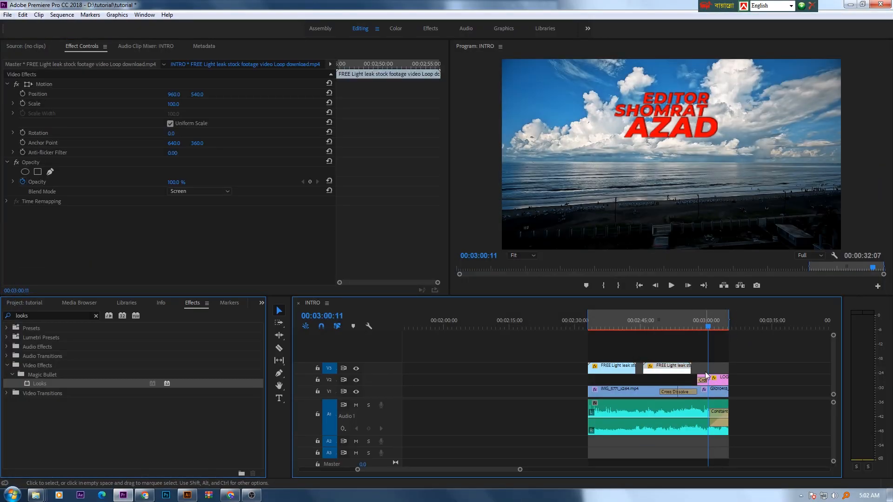
pyautogui.click(748, 321)
pyautogui.hotkey('ctrl', 'v')
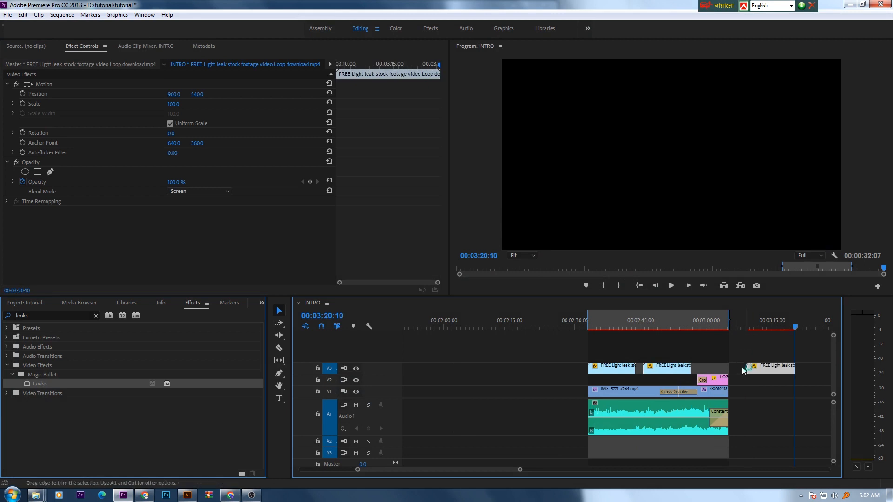
pyautogui.moveTo(742, 367); pyautogui.dragTo(678, 355)
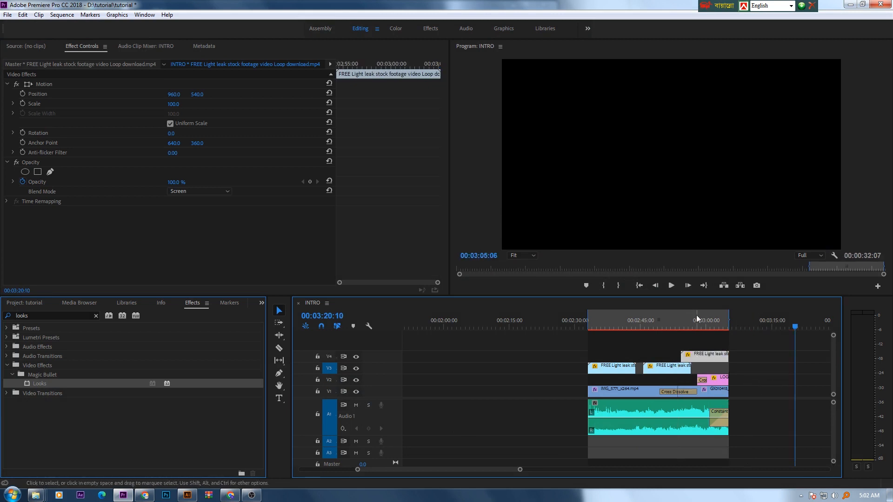
pyautogui.click(690, 316)
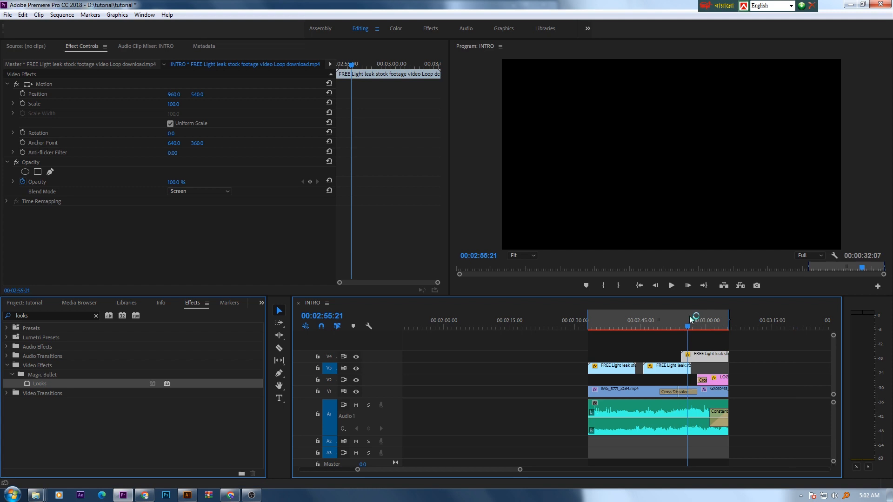
pyautogui.click(707, 321)
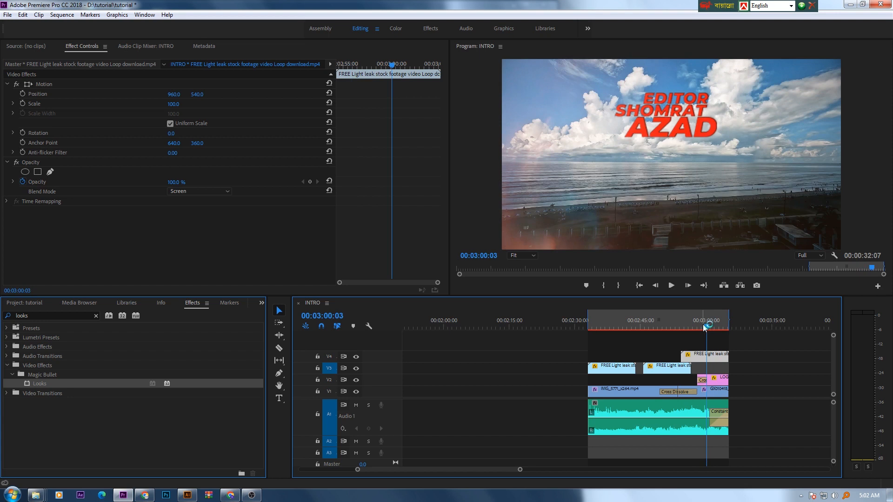
# Step: Move the LOGO.png clip with its transition from V2 to V5, above the light leak clip
pyautogui.click(715, 381)
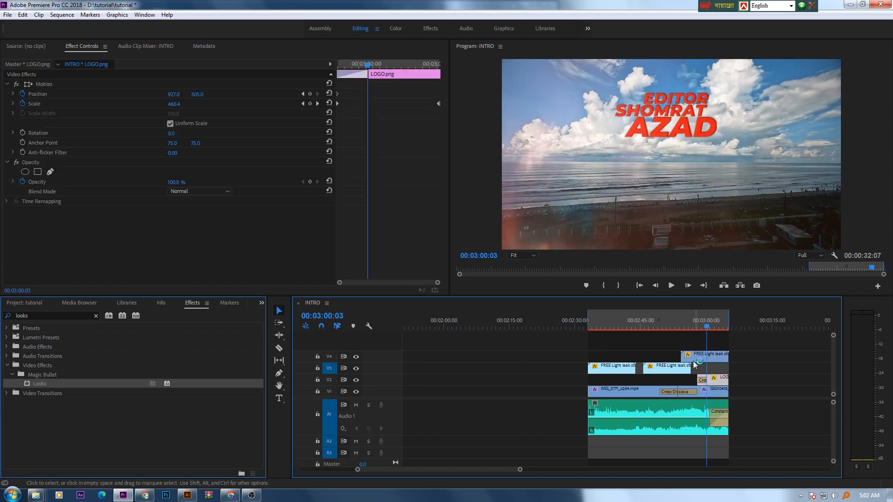
pyautogui.moveTo(714, 362); pyautogui.dragTo(716, 344)
pyautogui.click(757, 372)
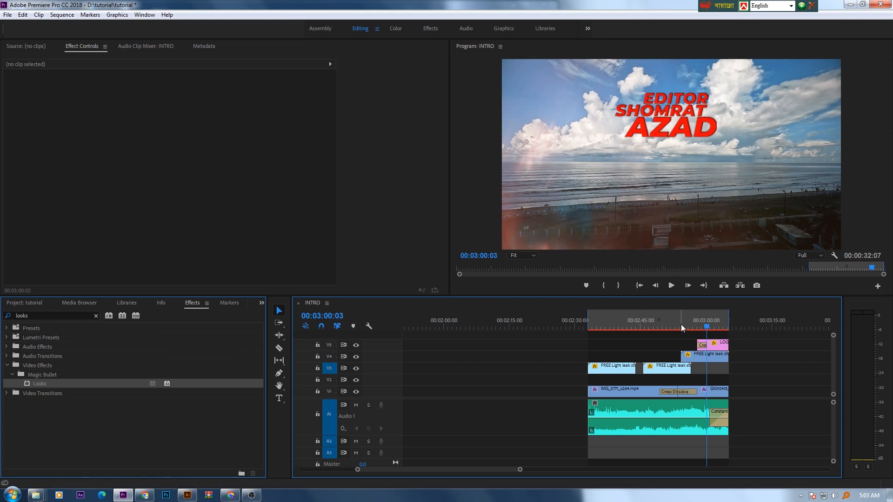
# Step: Preview the logo section up to 00:03:02:05 and save the project
pyautogui.press('=')
pyautogui.press('=')
pyautogui.click(654, 327)
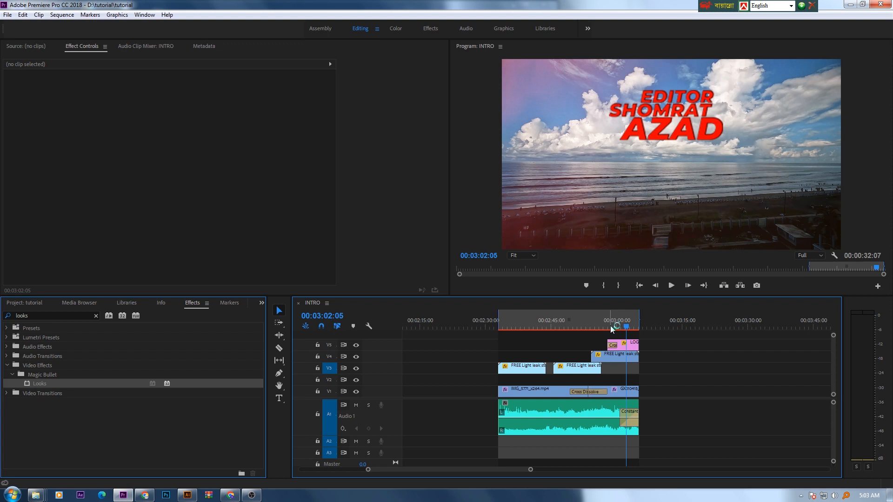
pyautogui.hotkey('ctrl', 's')
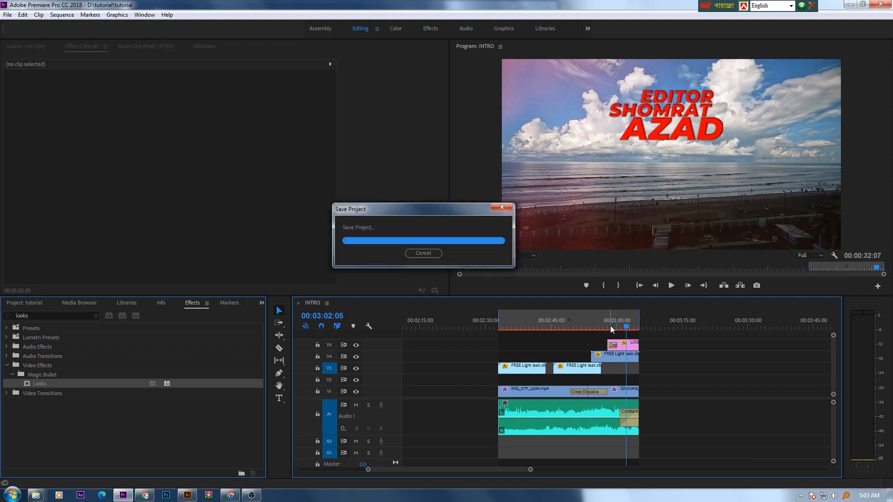